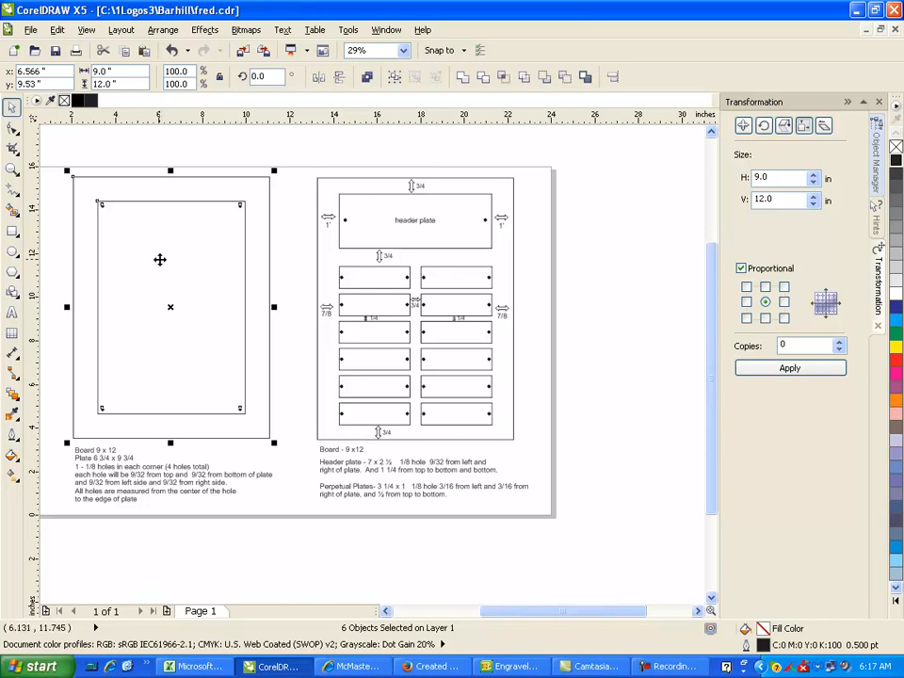
- Copy the selected board drawing in CorelDRAW and paste it inside the sheet's upper-left area in Engravelab
click(56, 30)
click(82, 123)
click(511, 666)
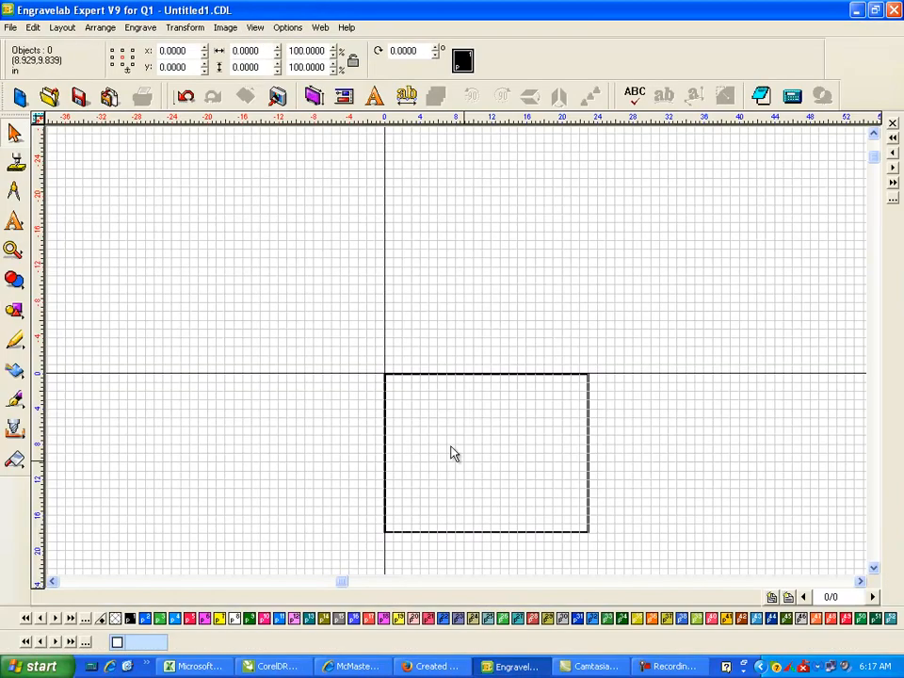
key(ctrl+v)
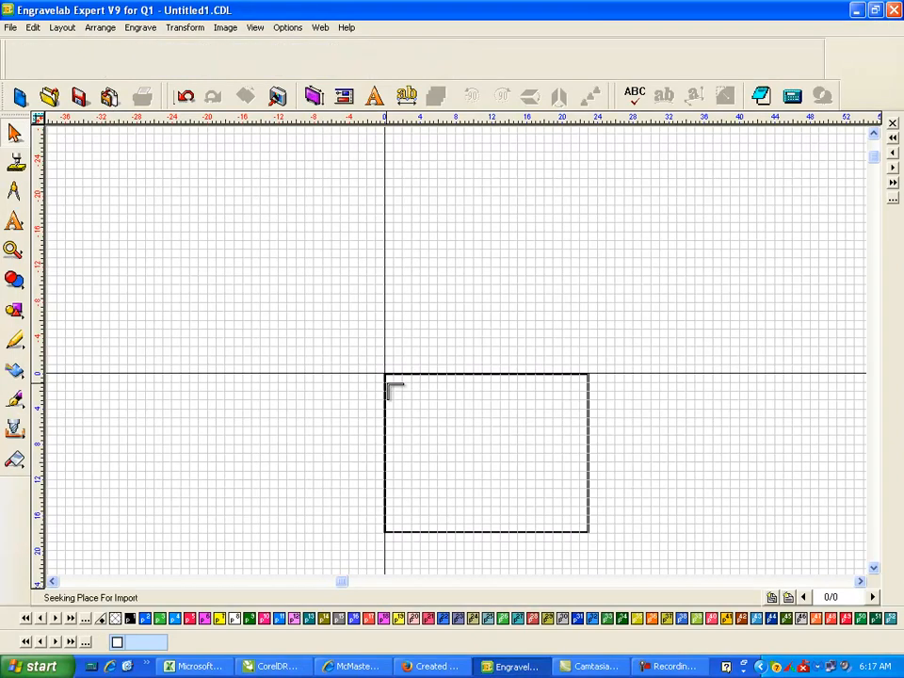
click(403, 388)
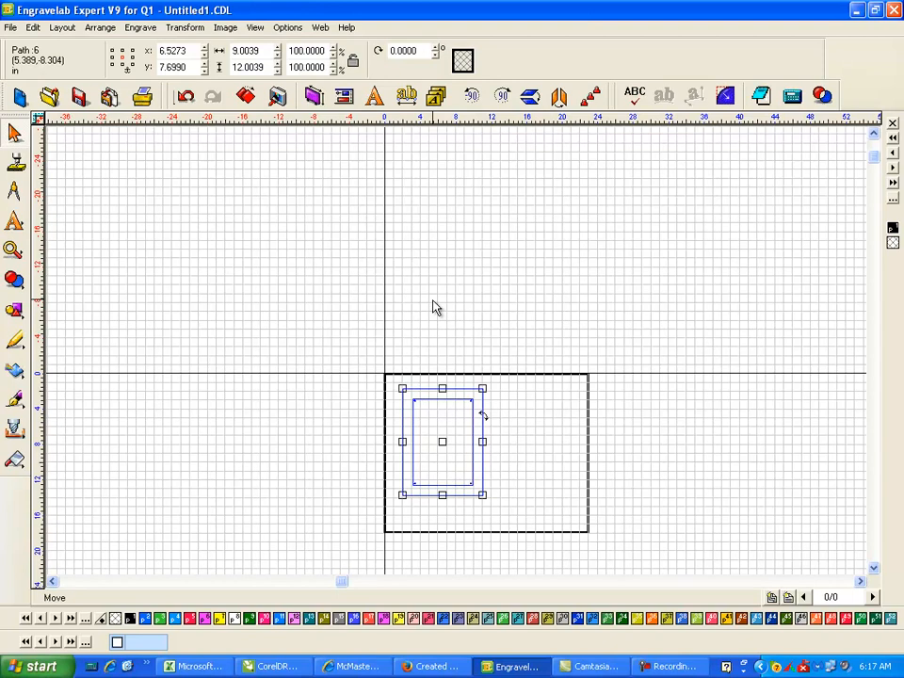
key(shift+F2)
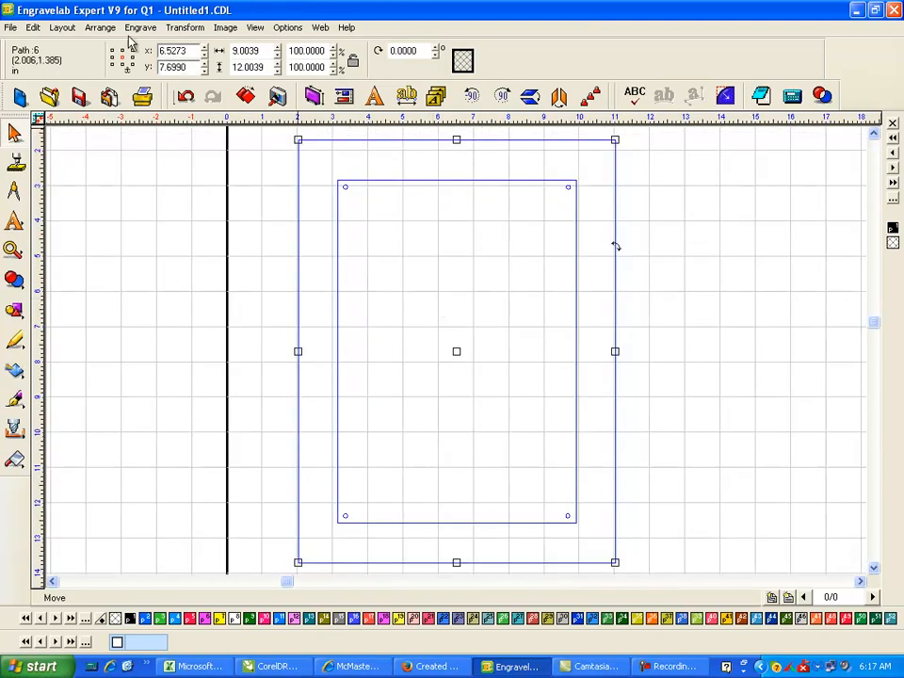
click(243, 50)
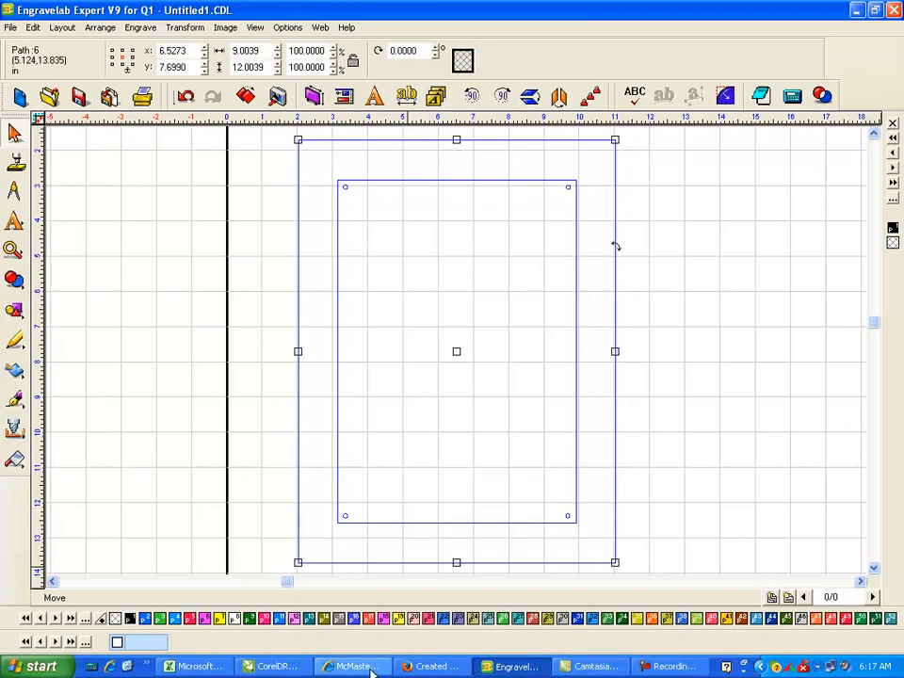
- In CorelDRAW, remove the outline from the selected board drawing, and paste a second copy beside the first one in Engravelab
click(273, 666)
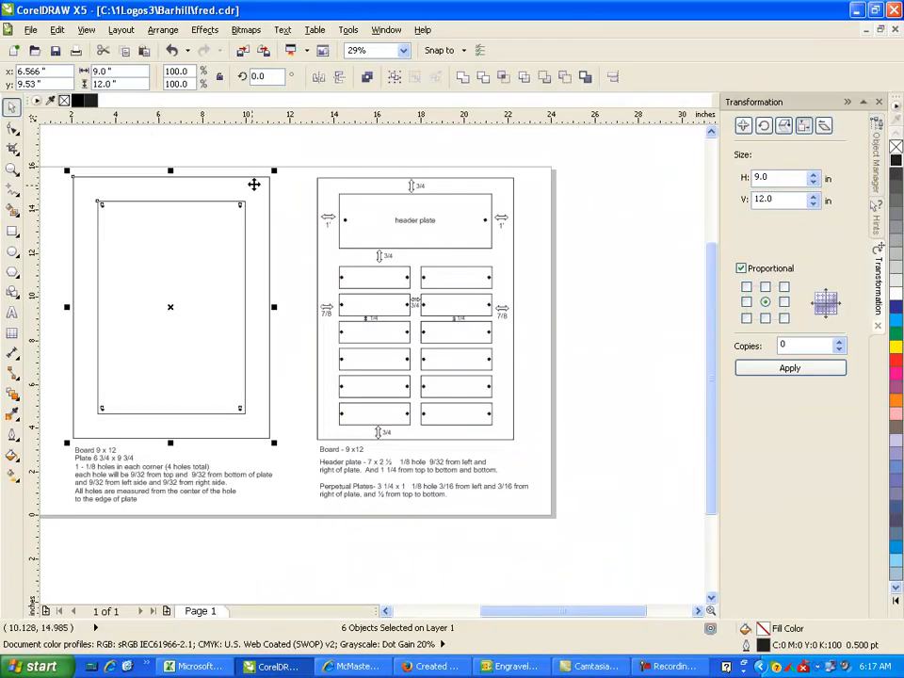
right_click(895, 149)
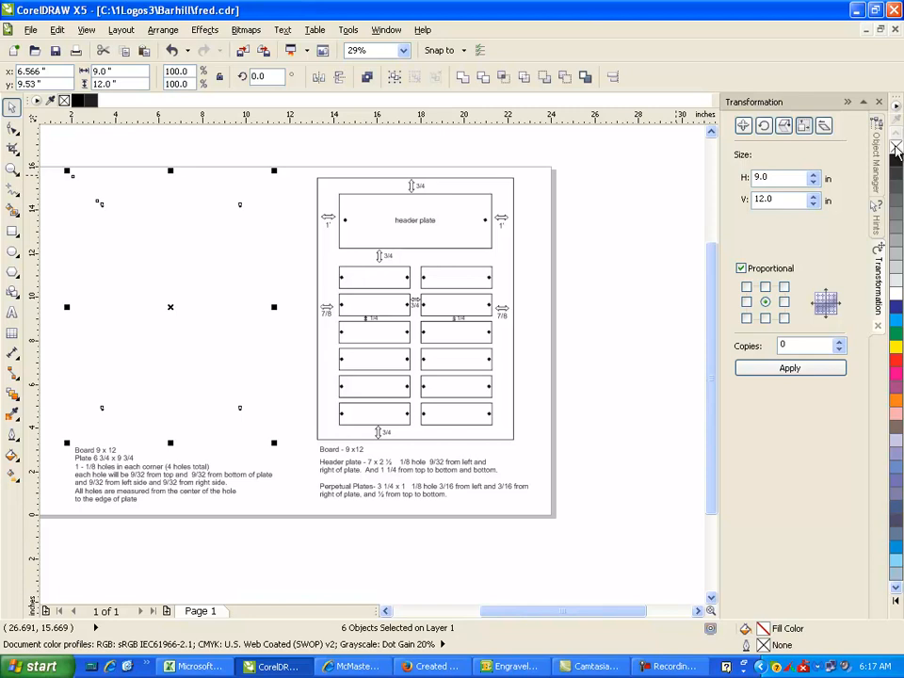
click(516, 666)
key(ctrl+v)
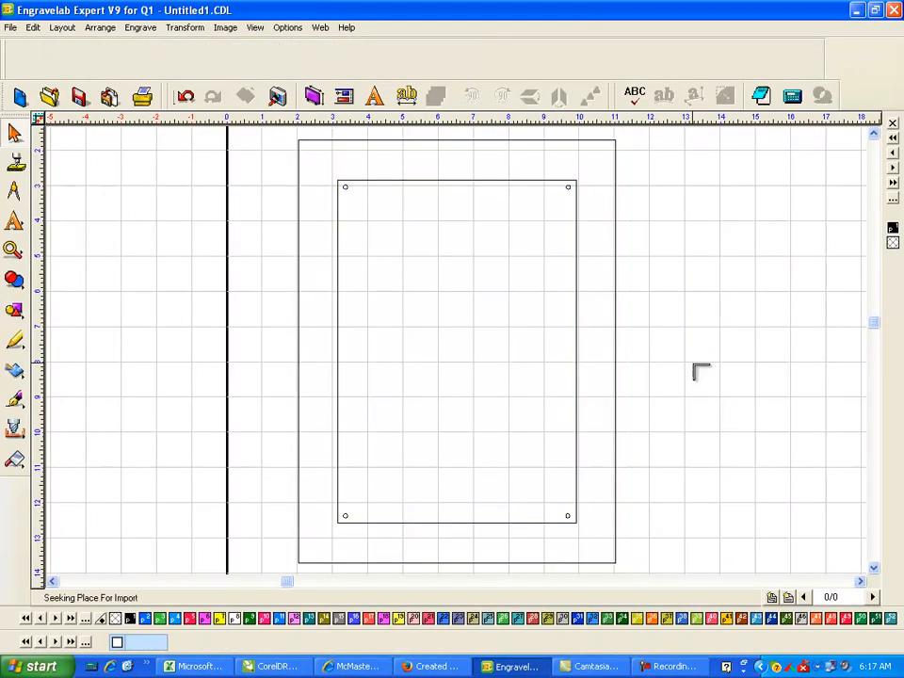
click(698, 147)
scroll(808, 411, down, 1)
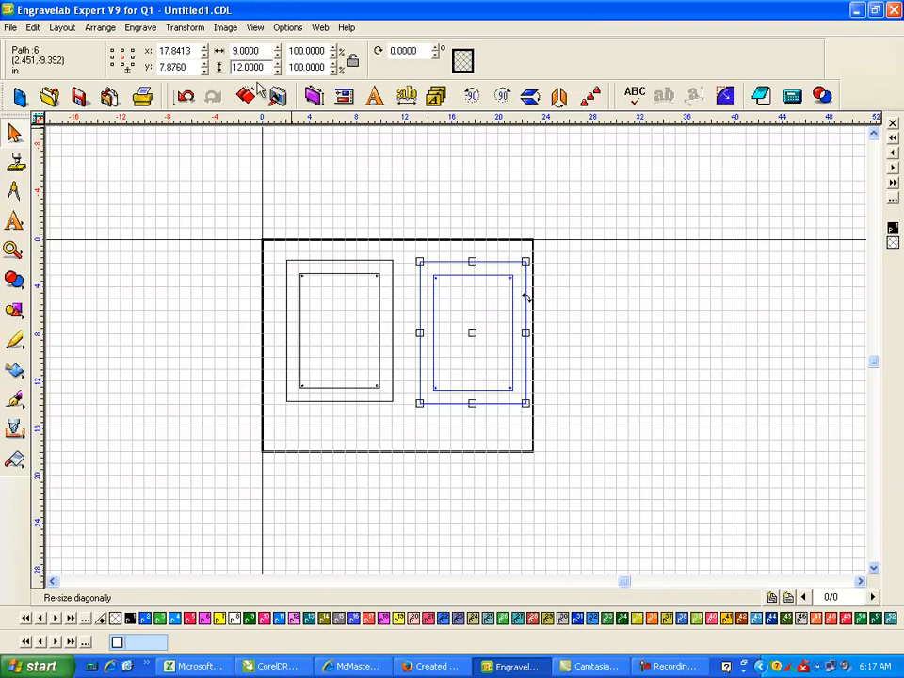
- Delete the second pasted board drawing on the sheet's right half
click(641, 316)
drag(558, 222, 426, 461)
key(Delete)
- Remove the hairline stroke from the remaining pasted board drawing using Tool Diameter
drag(245, 212, 464, 456)
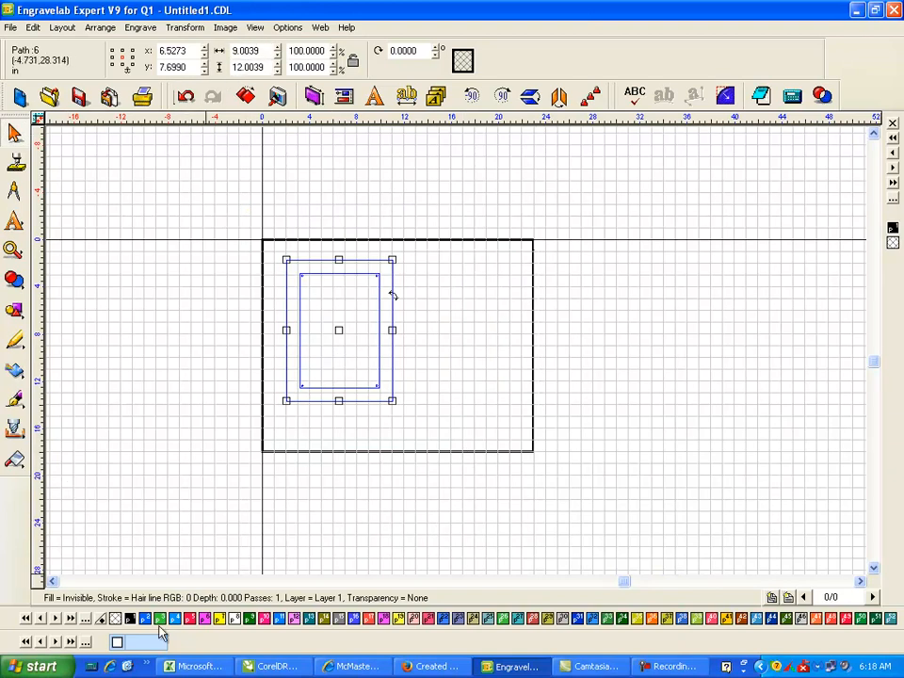
click(14, 400)
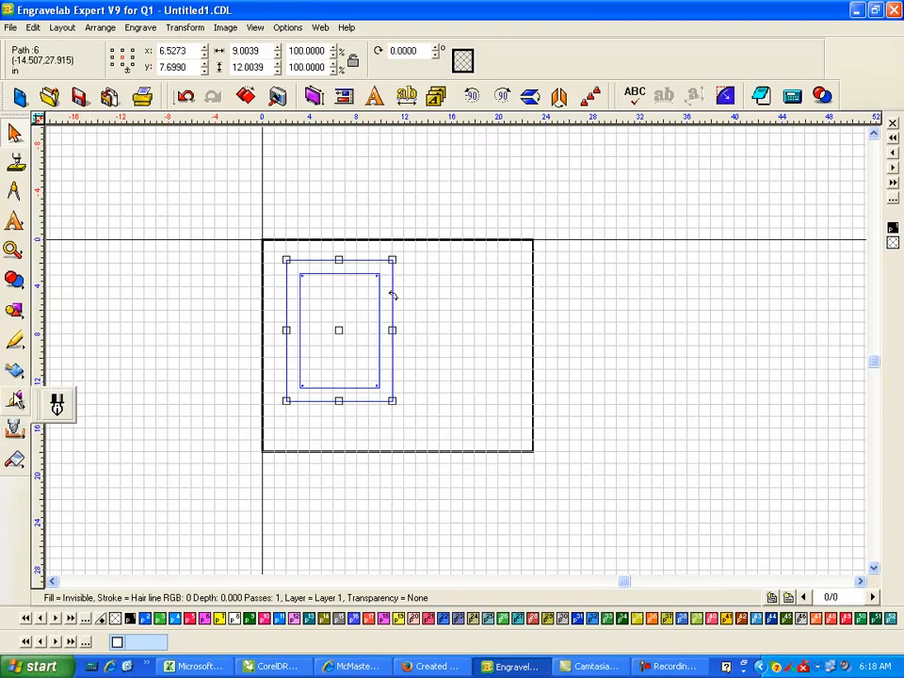
click(57, 405)
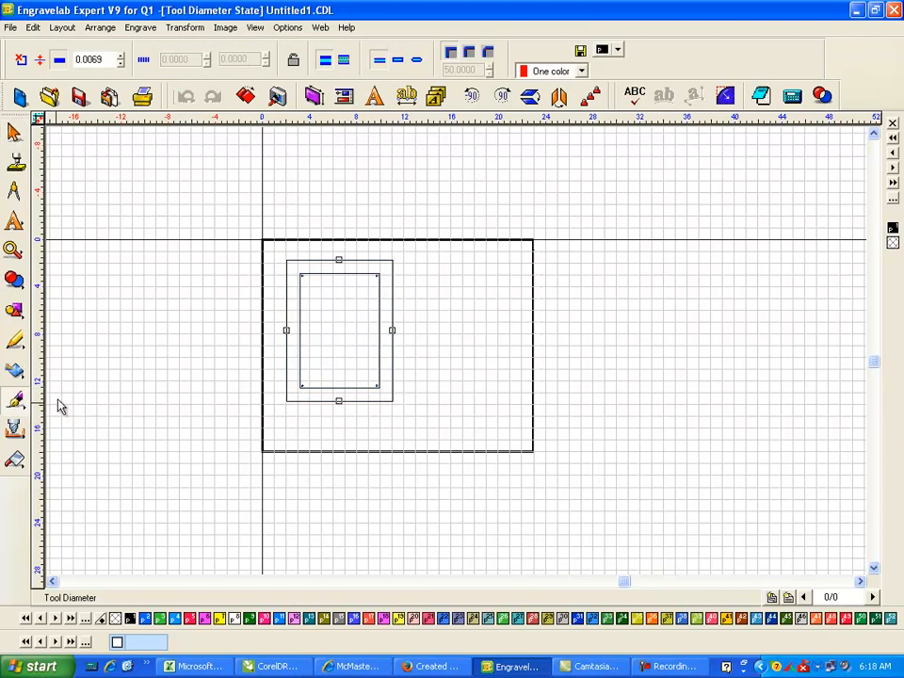
click(22, 60)
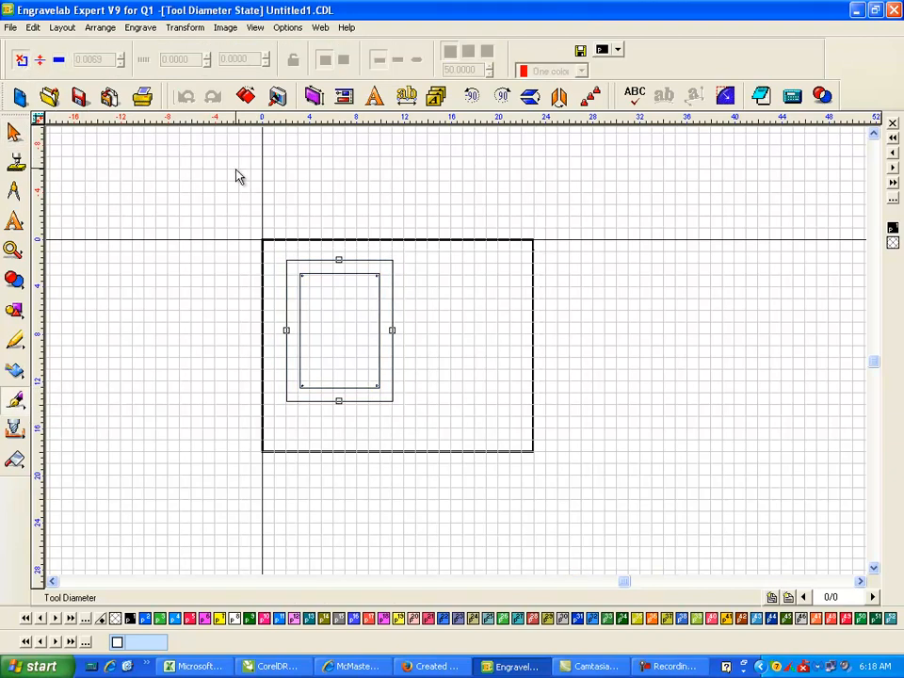
click(236, 169)
- Position the whole board drawing with its upper-left corner at x 0, y 0
drag(224, 211, 398, 409)
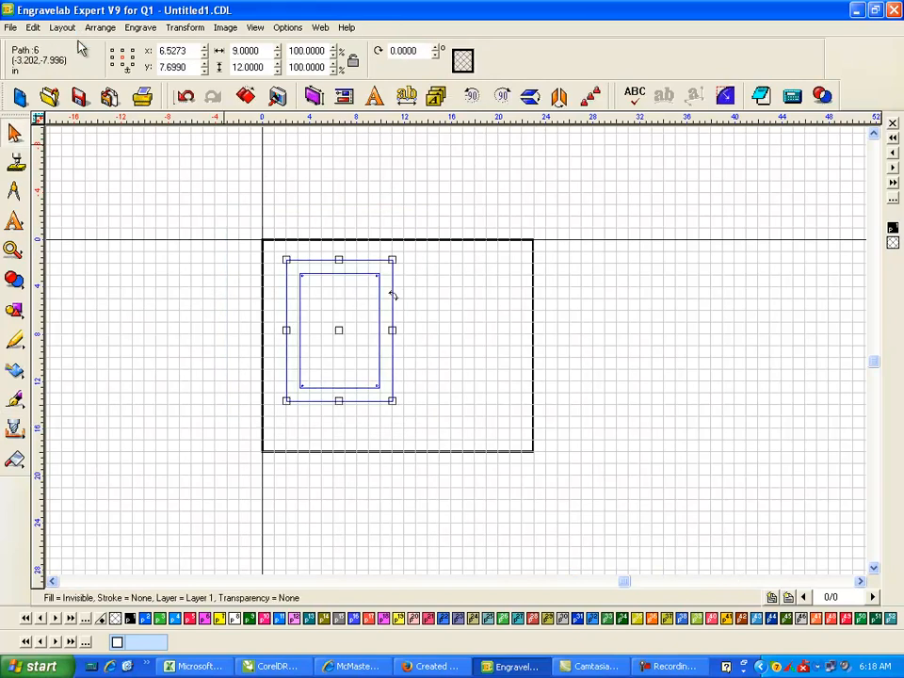
key(Return)
double_click(175, 68)
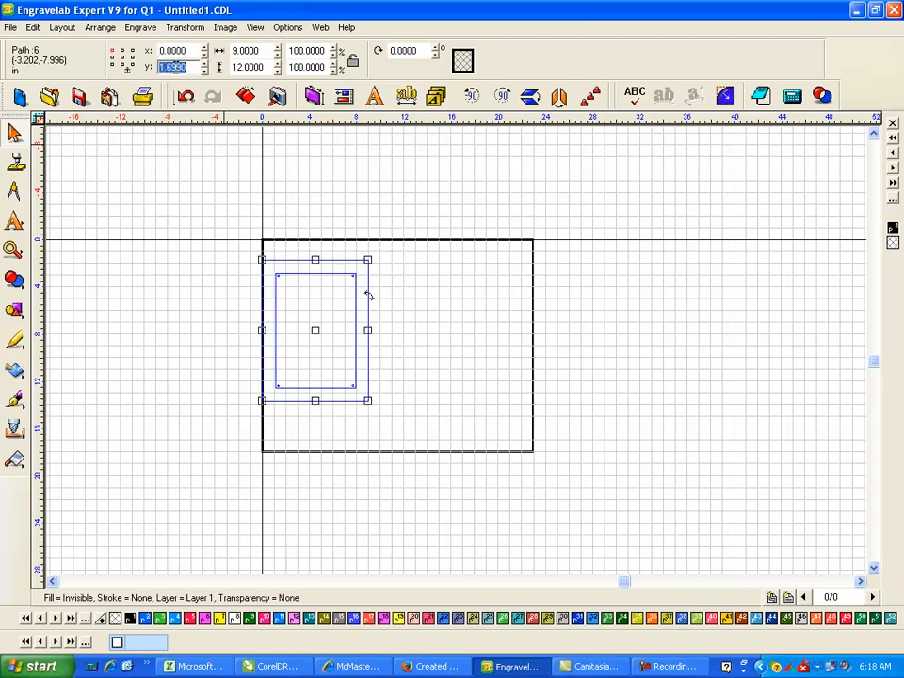
text(0)
key(Return)
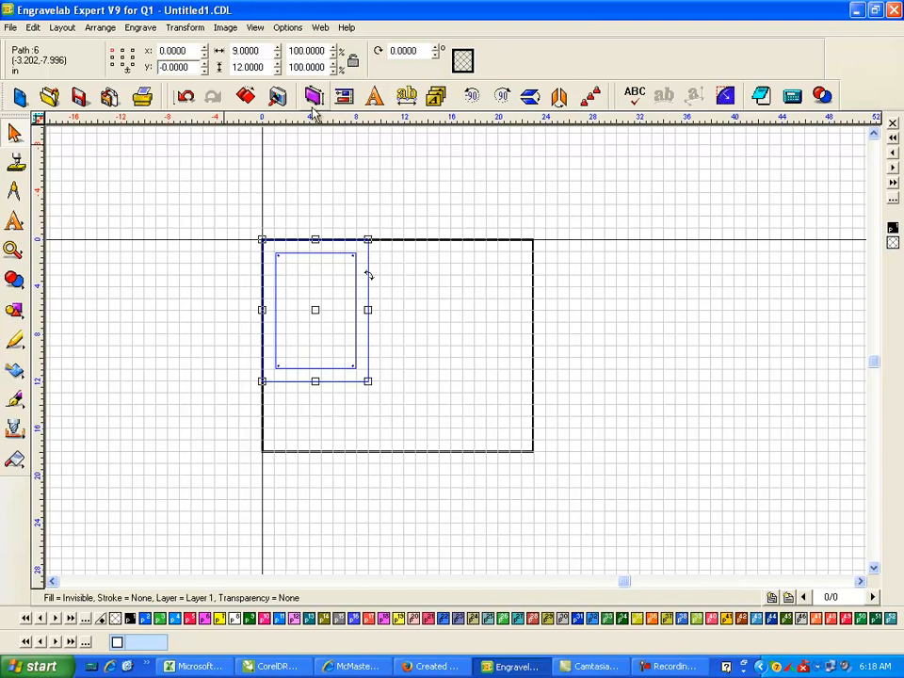
click(367, 182)
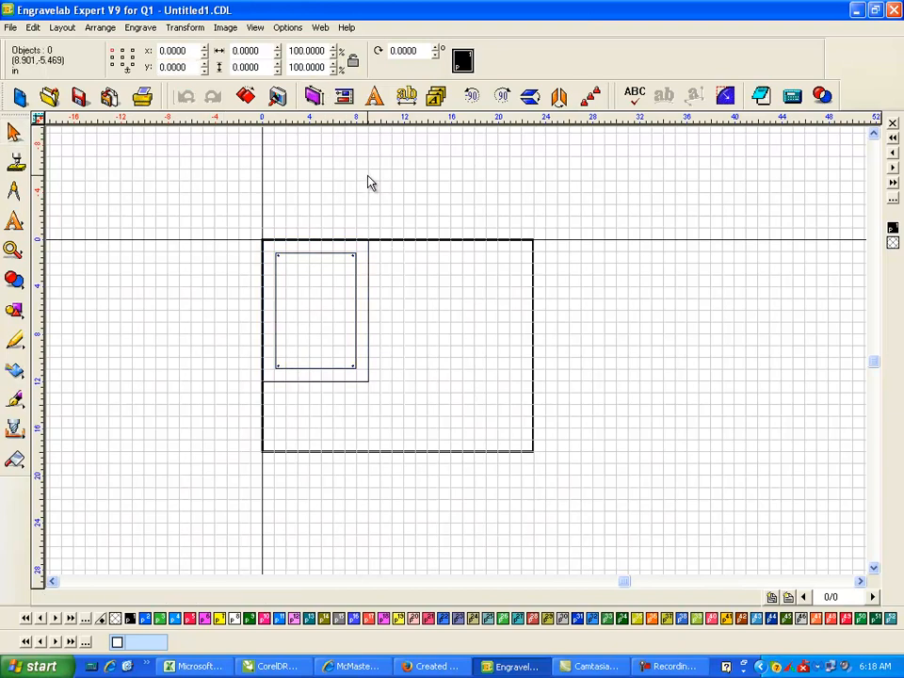
- Draw a rectangle beside the board drawing and set its size to 9 in wide by 12 in high
click(15, 310)
click(117, 315)
drag(400, 240, 485, 378)
double_click(145, 51)
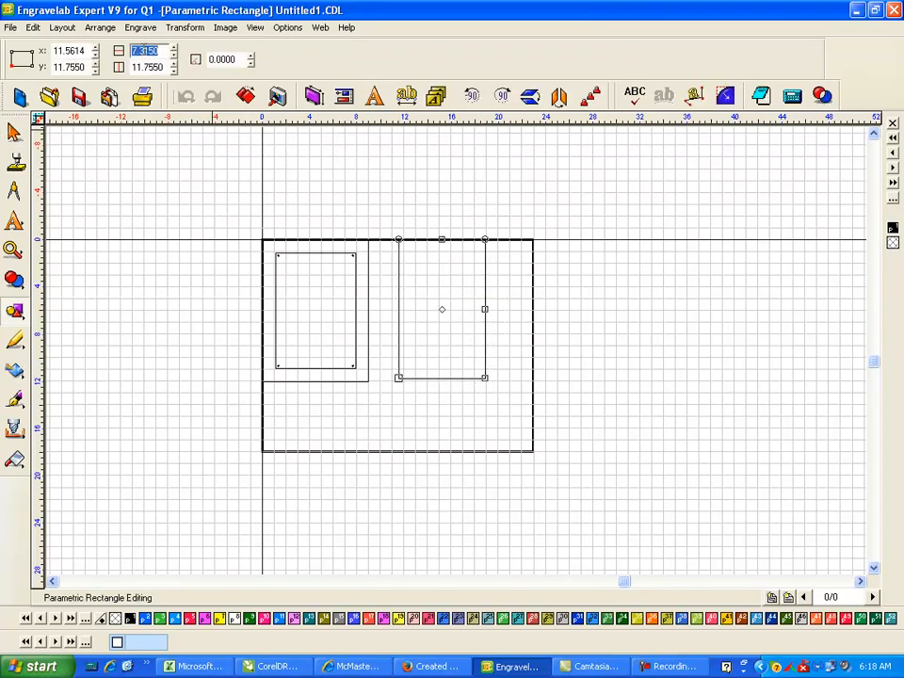
text(9)
key(Return)
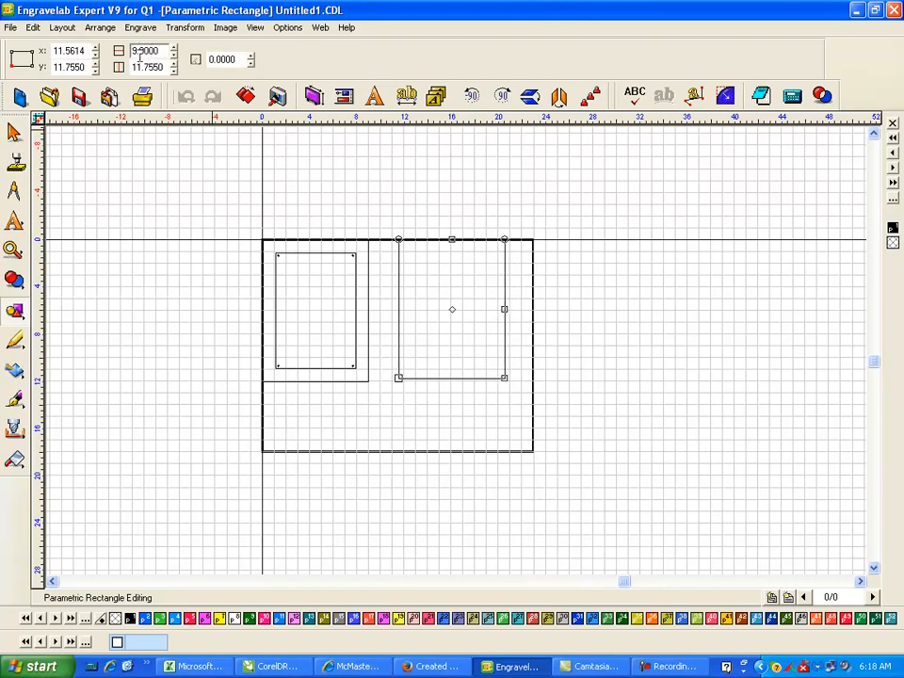
double_click(147, 68)
text(12)
key(Return)
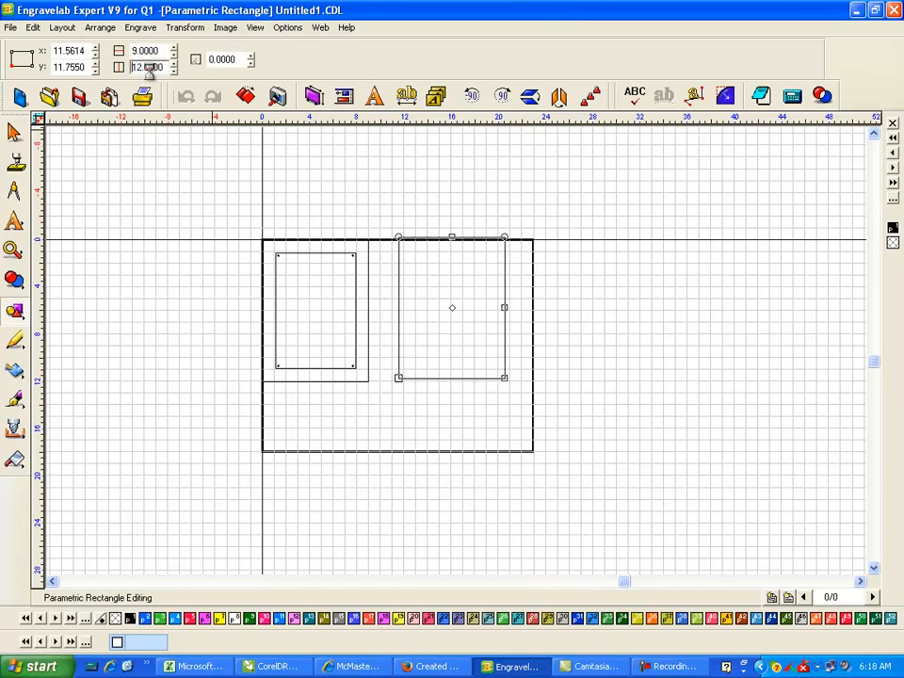
- Move the 9 by 12 in rectangle to the sheet's top edge and set its left edge to x 10
click(17, 134)
click(498, 301)
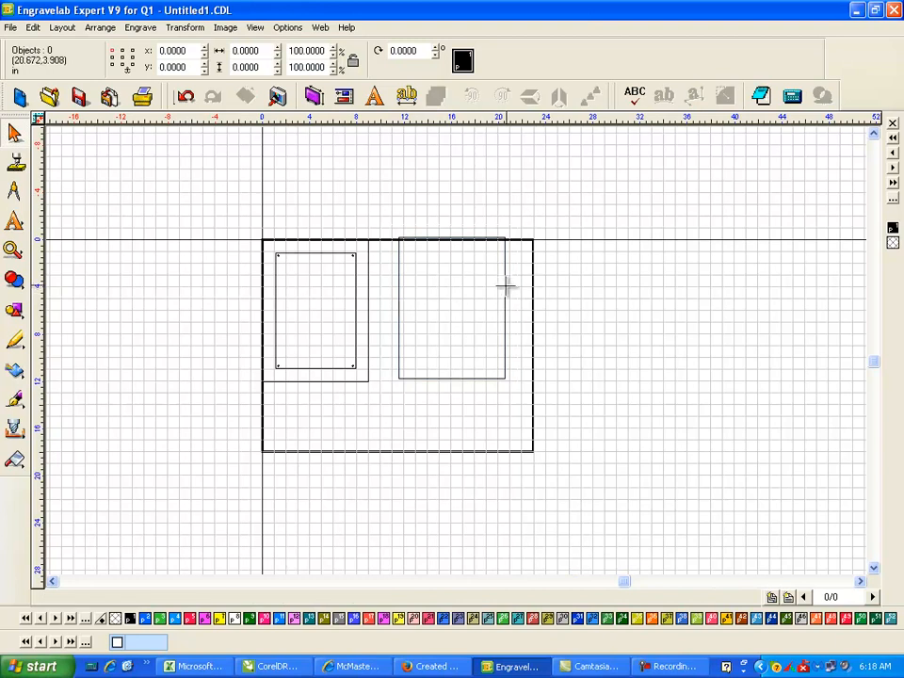
click(503, 292)
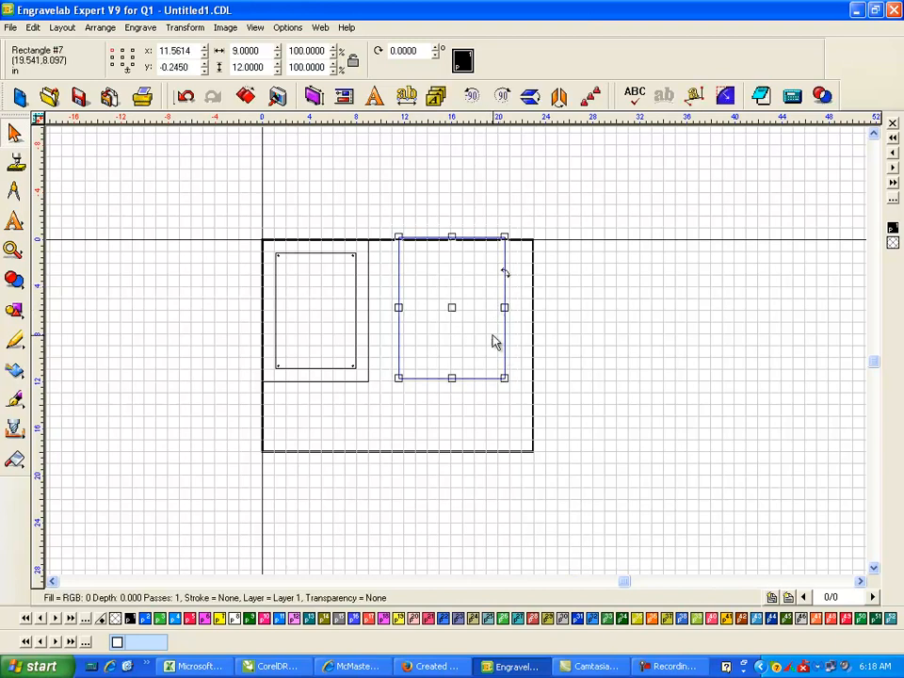
mouse_move(452, 307)
mouse_down()
mouse_move(339, 323)
mouse_move(317, 315)
mouse_move(486, 323)
mouse_move(454, 311)
mouse_up()
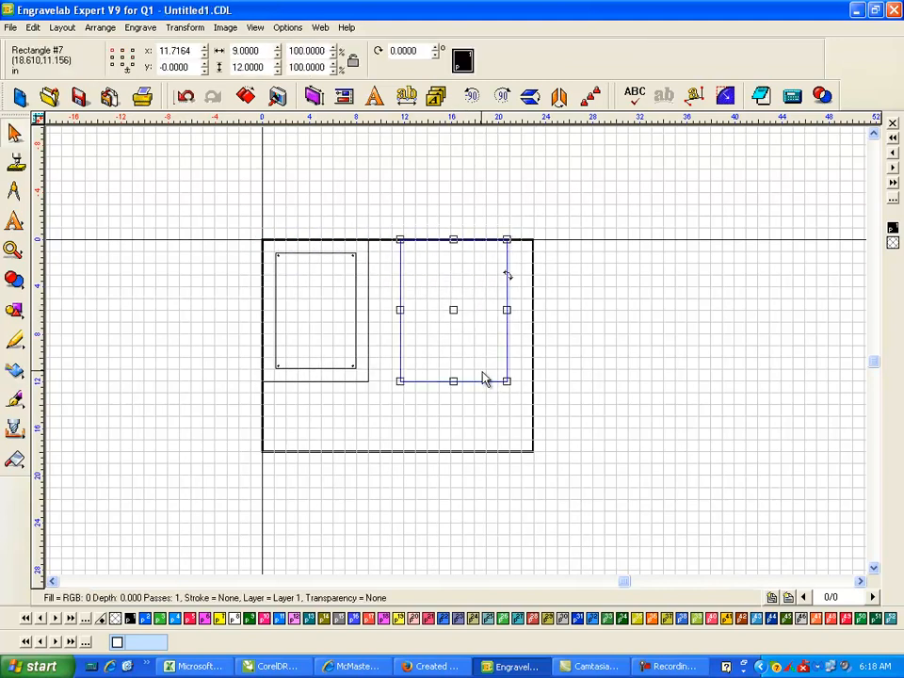
double_click(175, 50)
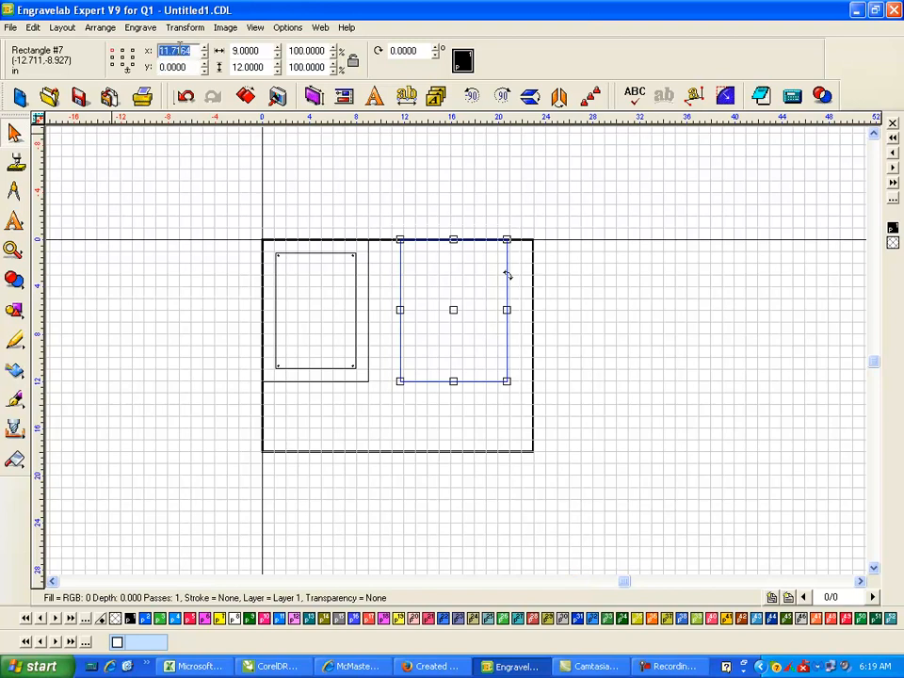
text(10)
key(Return)
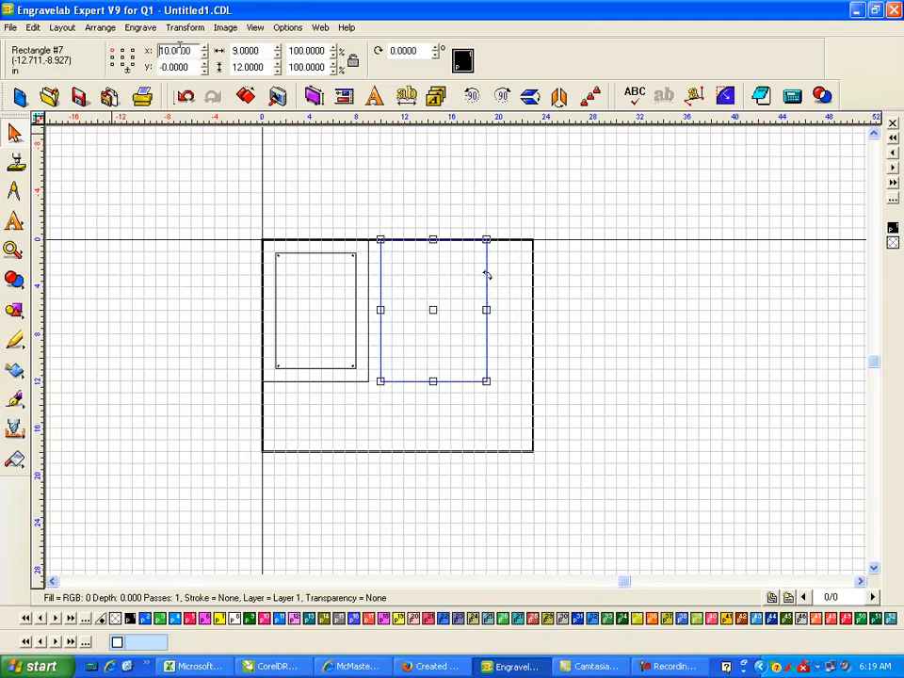
click(621, 199)
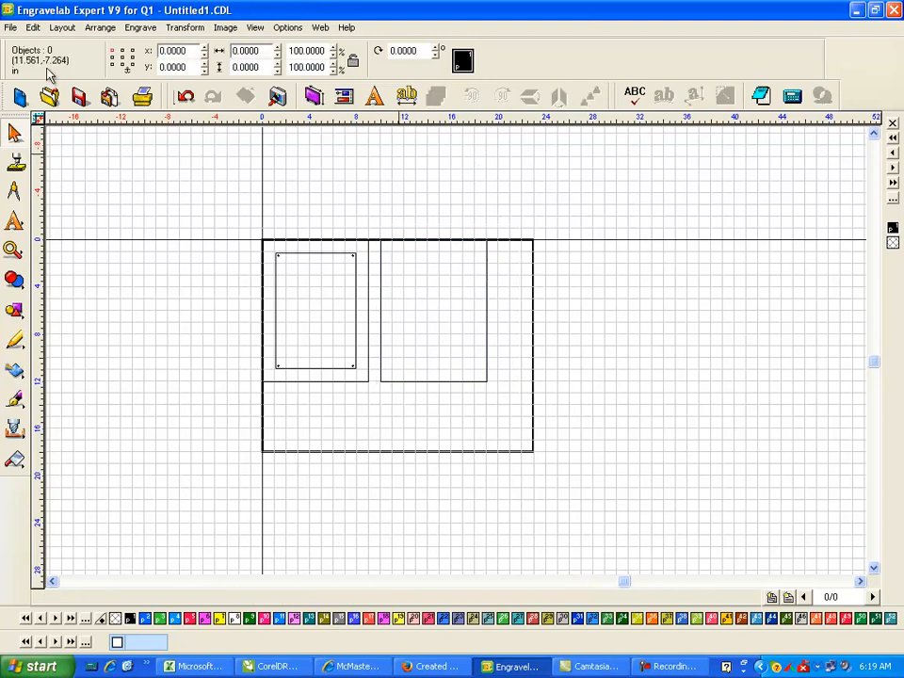
- Draw a plate rectangle inside the new board rectangle and set it to 6.75 in wide by 9.75 in high
click(20, 309)
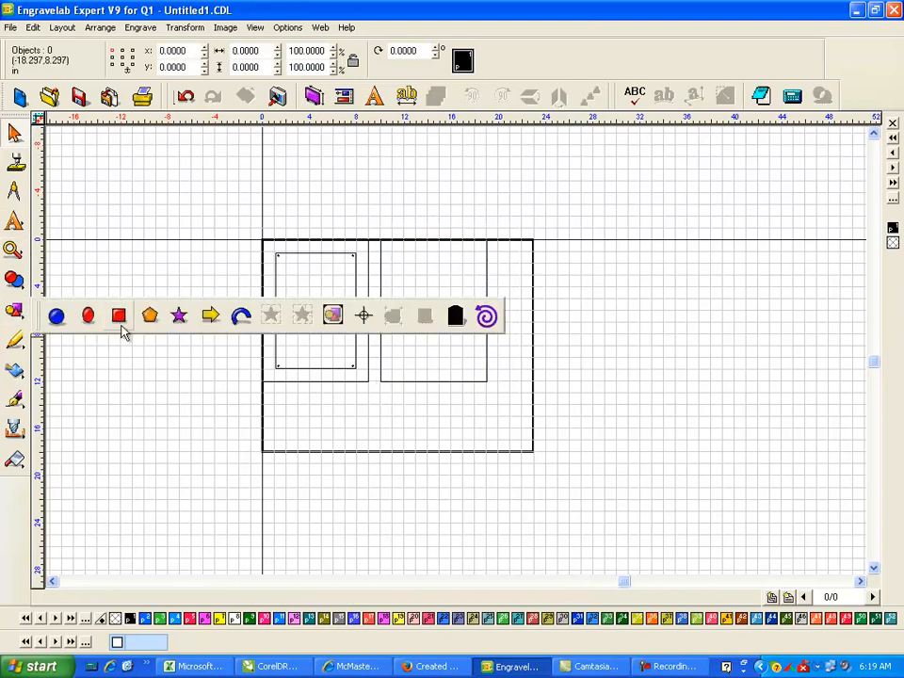
click(119, 314)
mouse_move(400, 257)
mouse_down()
mouse_move(477, 373)
mouse_move(467, 353)
mouse_up()
double_click(147, 52)
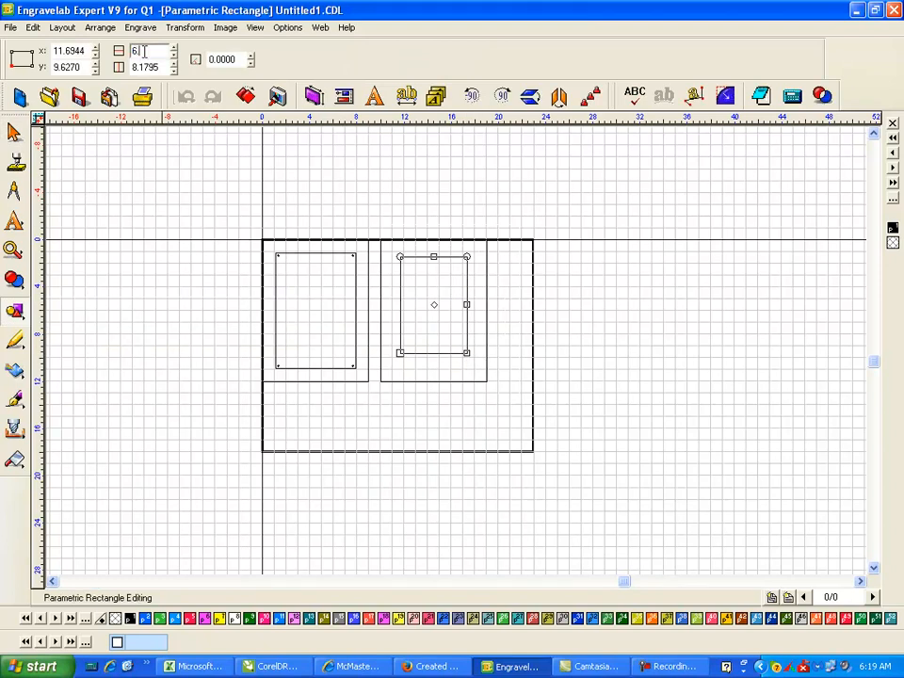
key(Return)
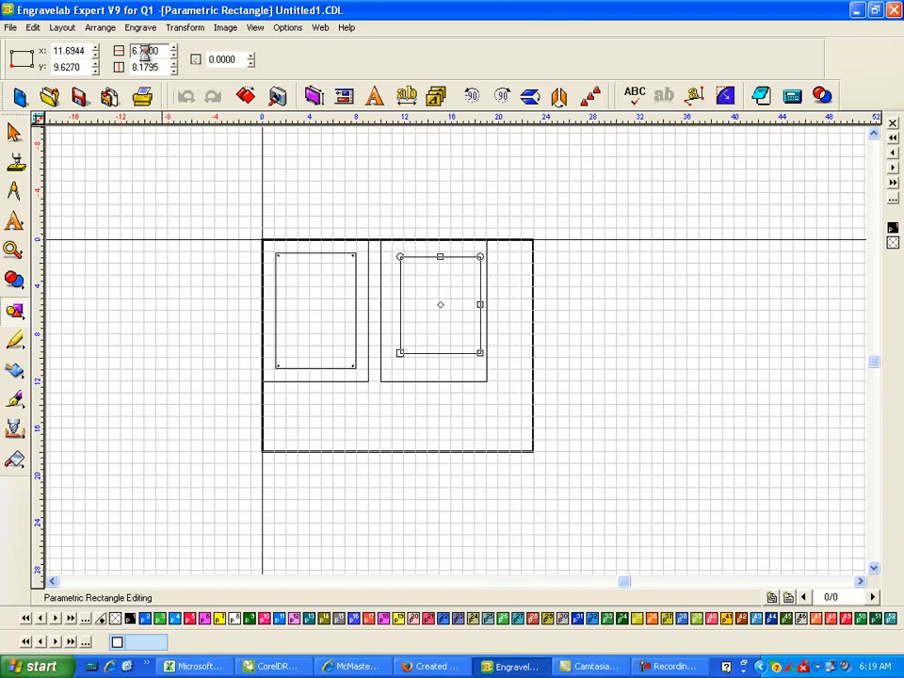
double_click(149, 62)
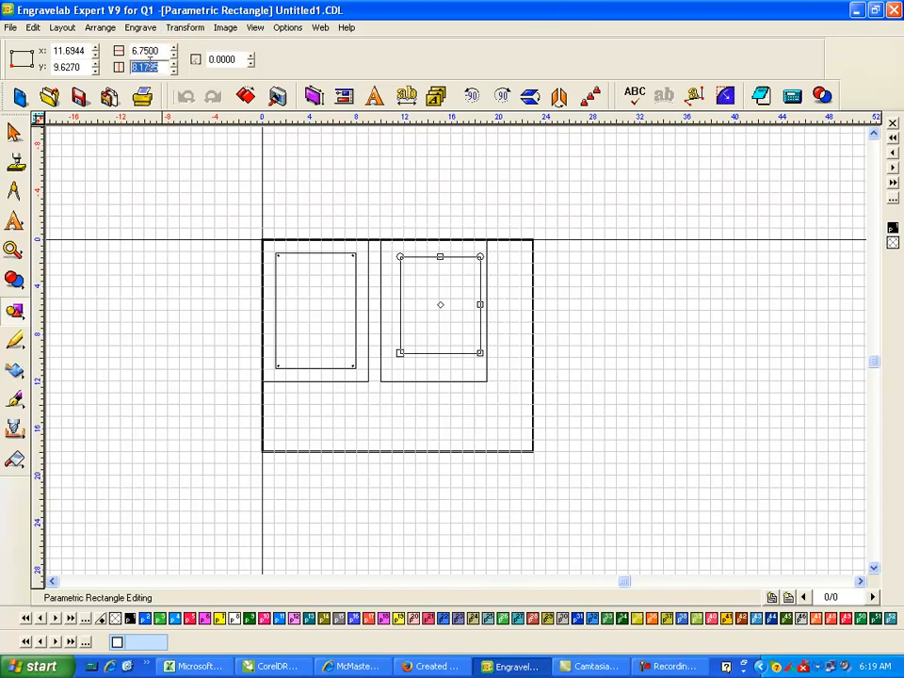
key(Return)
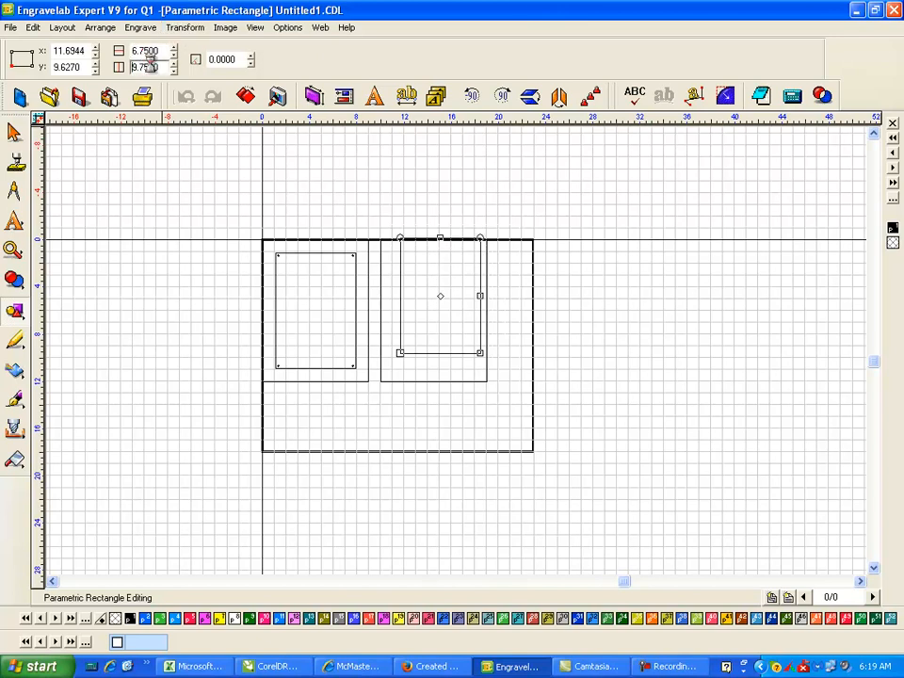
key(space)
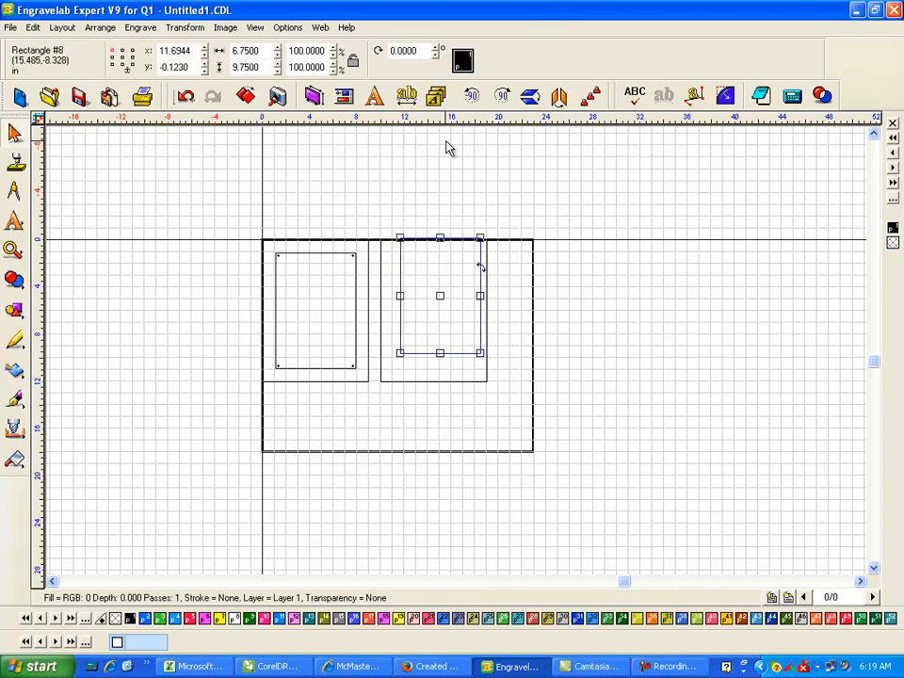
- Move the plate rectangle down so it lies roughly inside the new board rectangle
click(467, 300)
click(481, 298)
mouse_move(441, 298)
mouse_down()
mouse_move(433, 311)
mouse_move(441, 308)
mouse_up()
- Check the centre coordinates of the new 9 by 12 in board rectangle
click(486, 290)
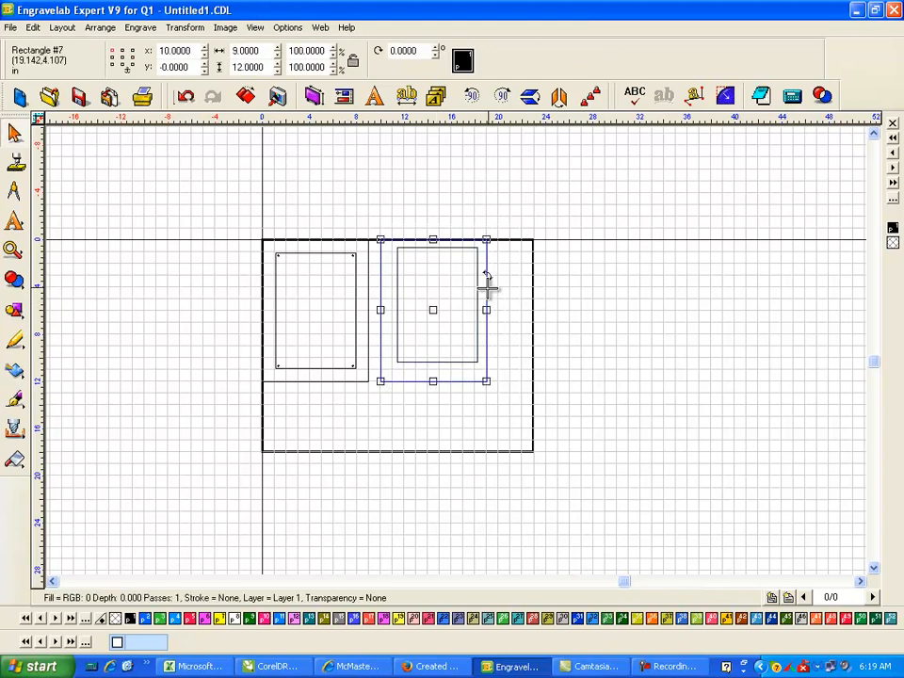
click(122, 59)
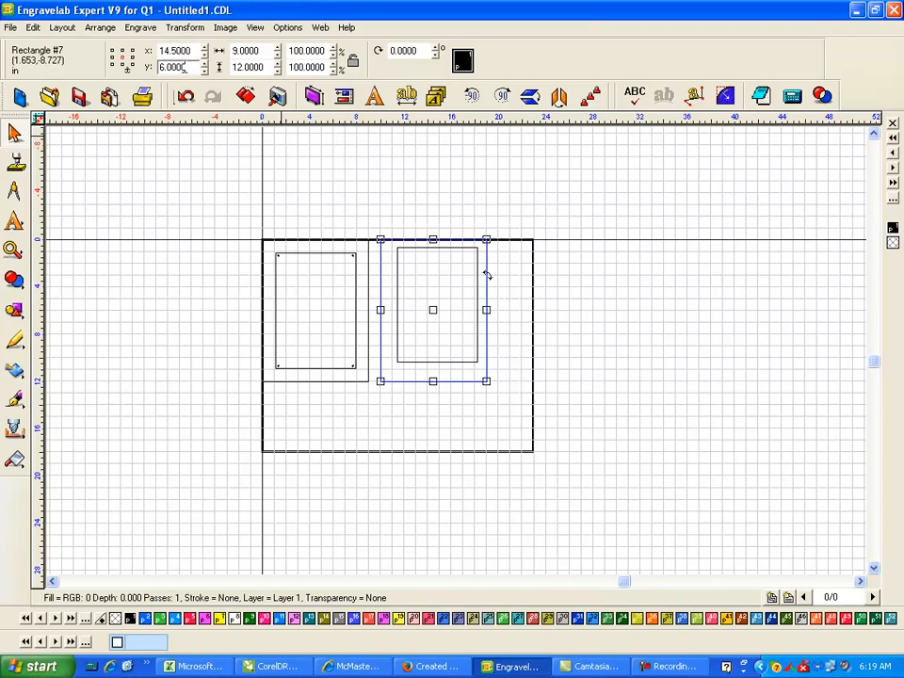
click(471, 288)
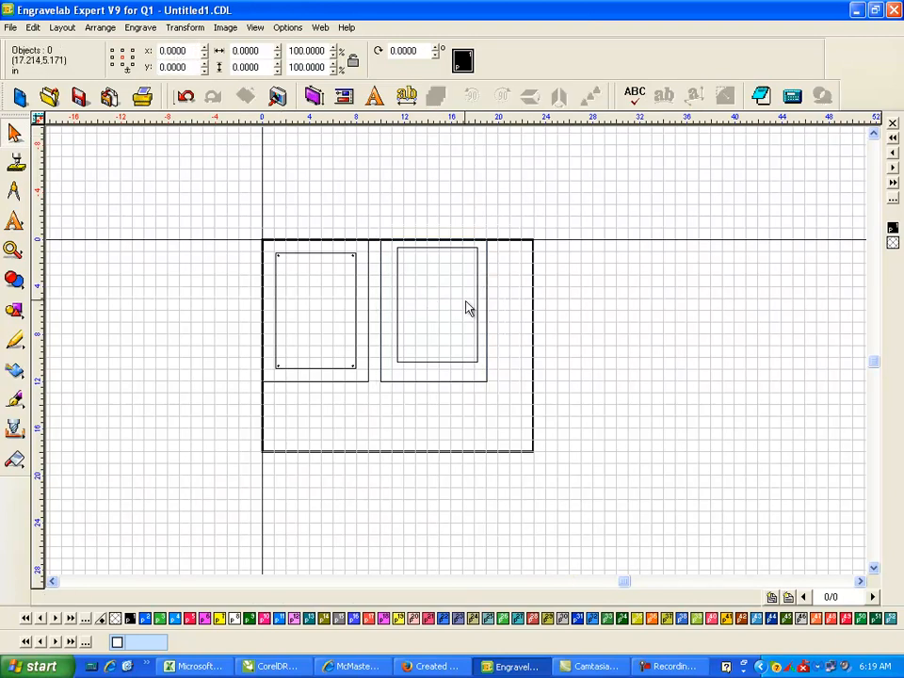
- Centre the plate rectangle horizontally and vertically within the new board rectangle
click(477, 292)
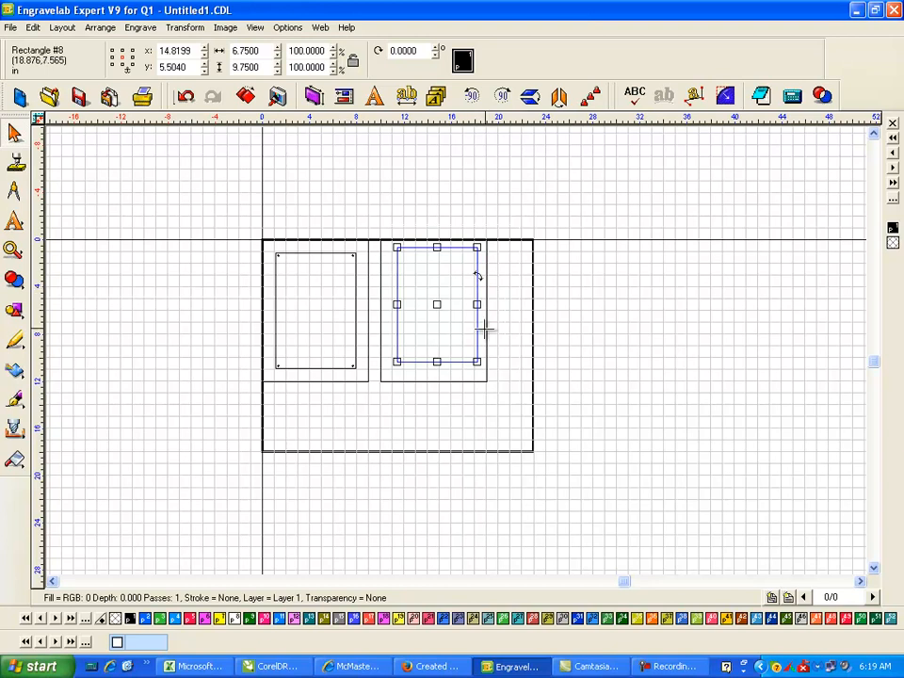
click(488, 317)
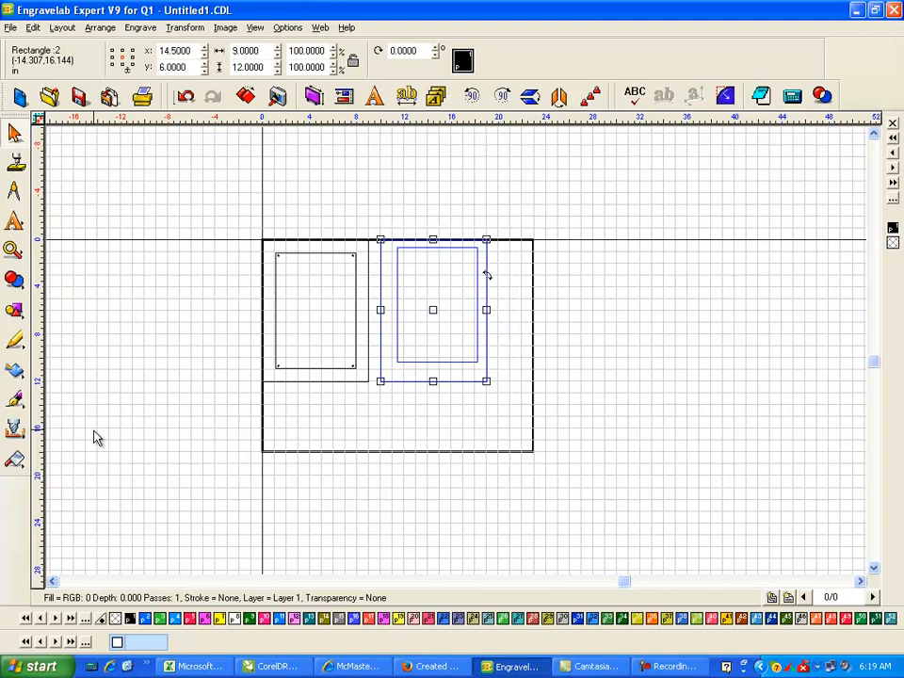
key(ctrl+a)
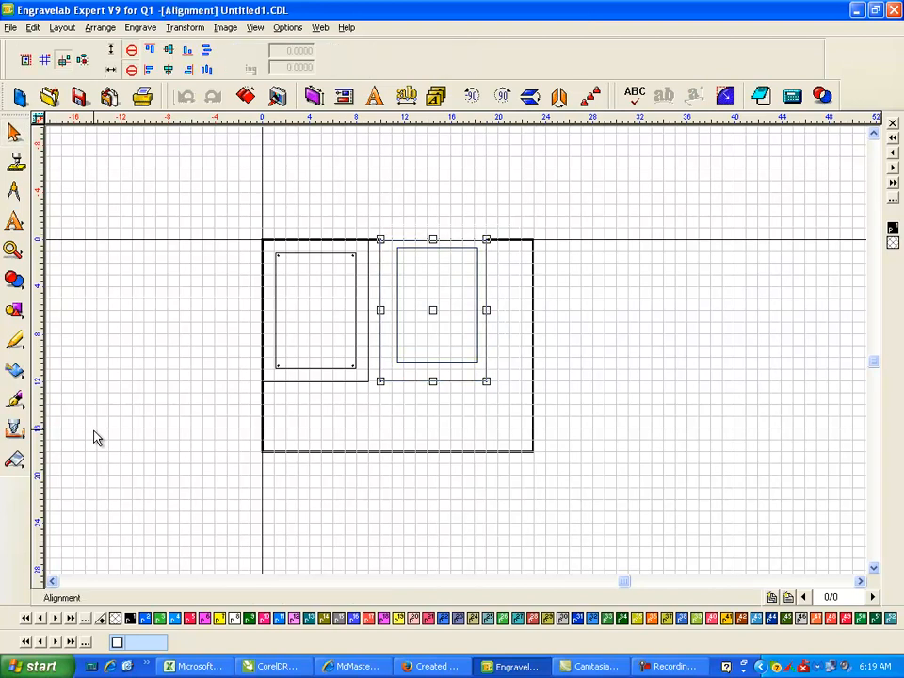
click(169, 70)
click(169, 51)
click(238, 140)
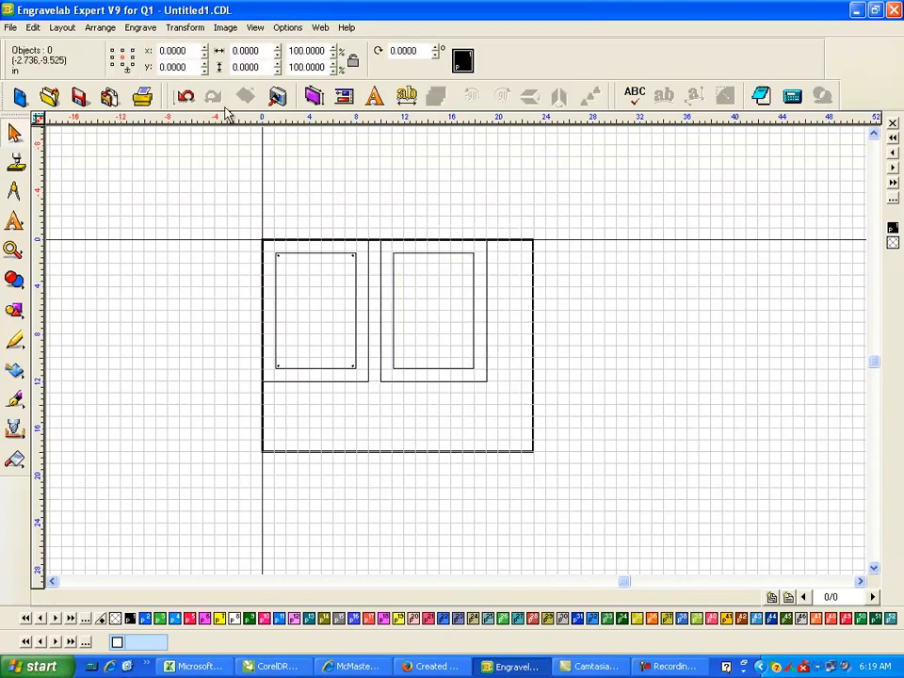
click(196, 28)
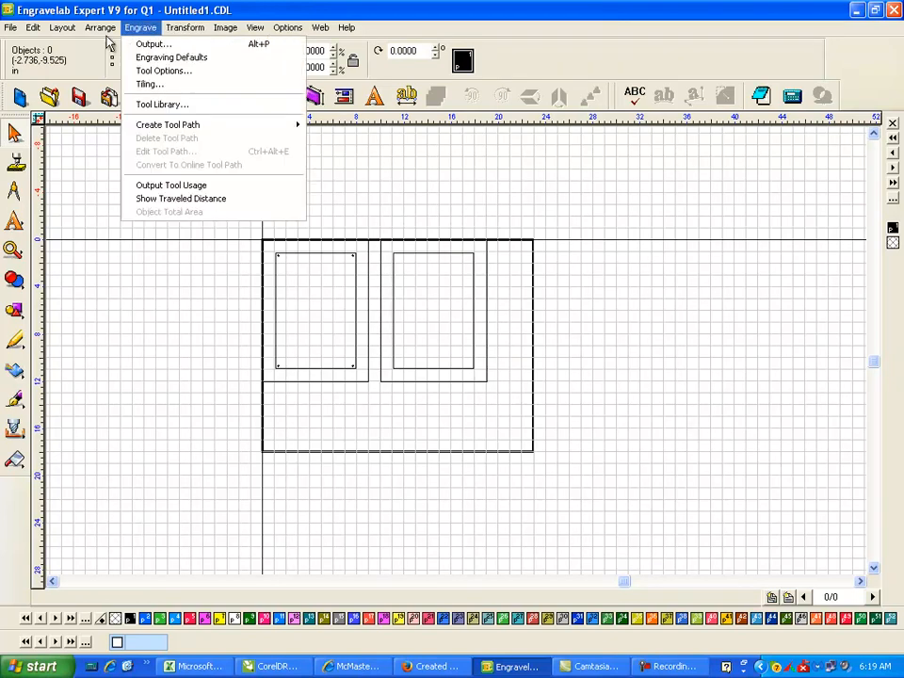
mouse_move(102, 28)
mouse_move(113, 47)
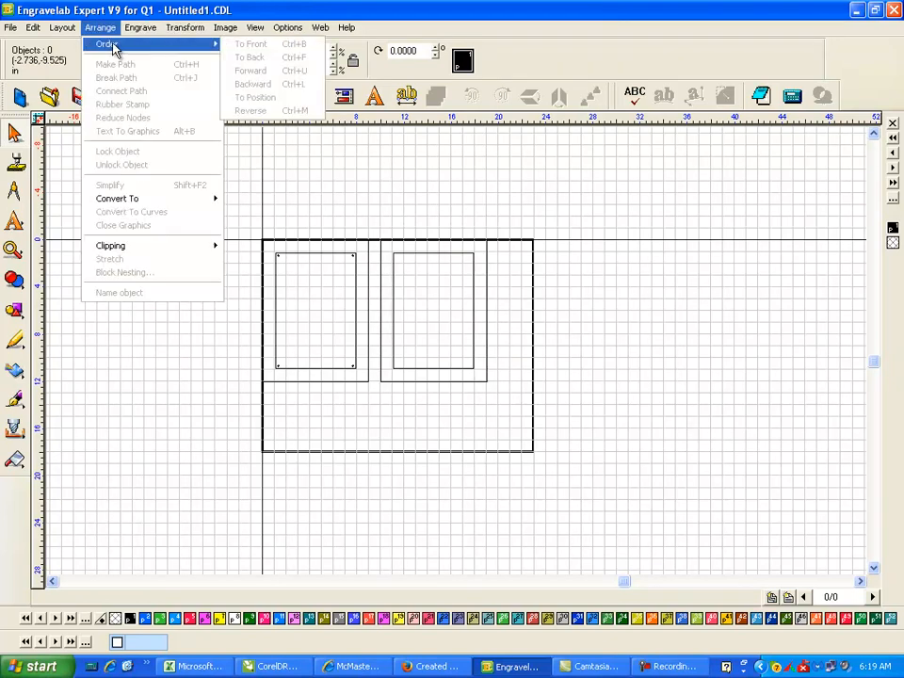
click(414, 189)
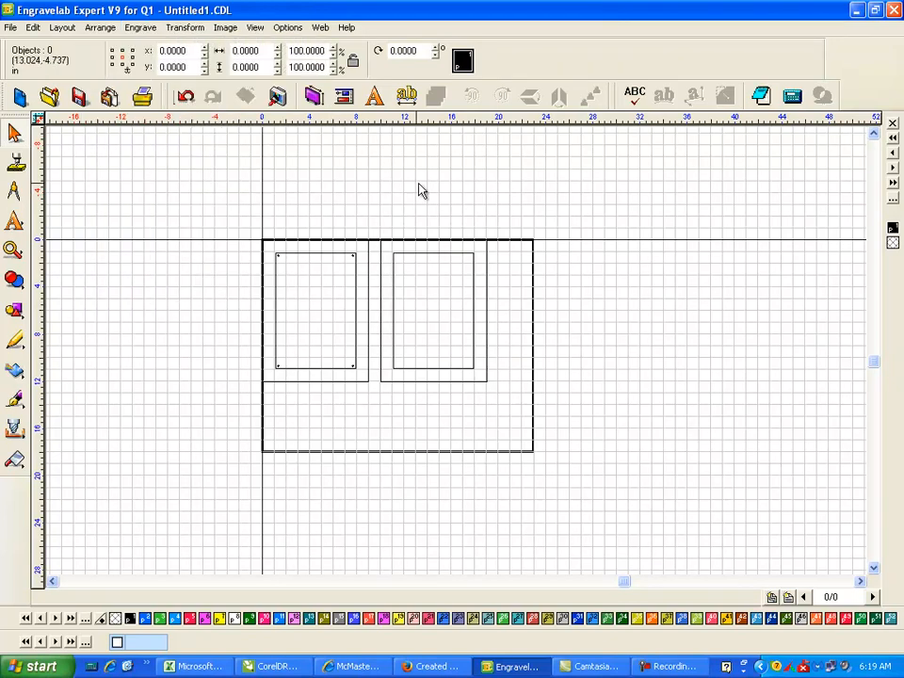
- Check the centre position of the newly aligned plate rectangle
click(470, 268)
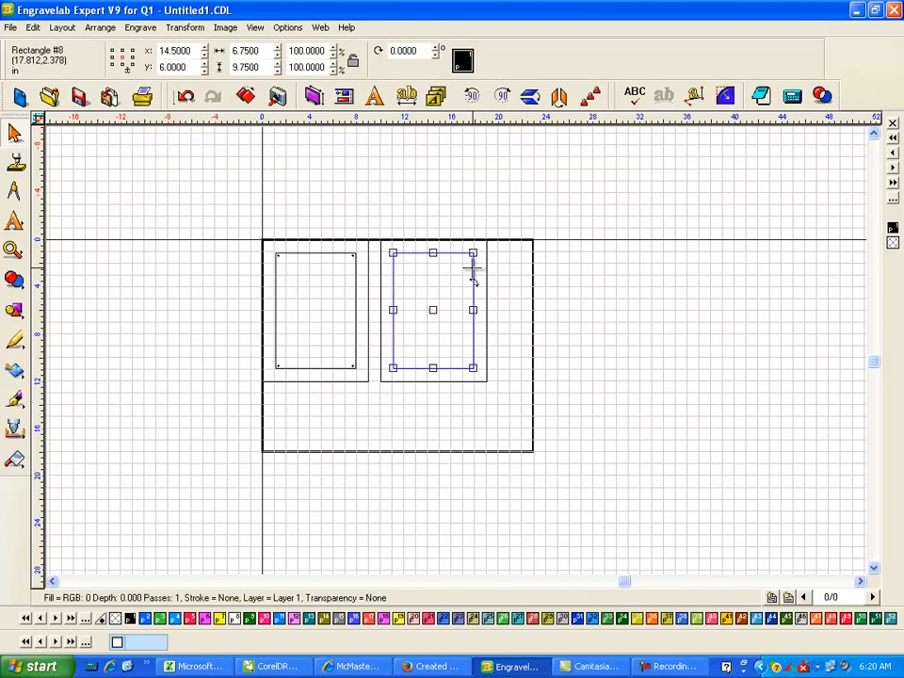
click(477, 175)
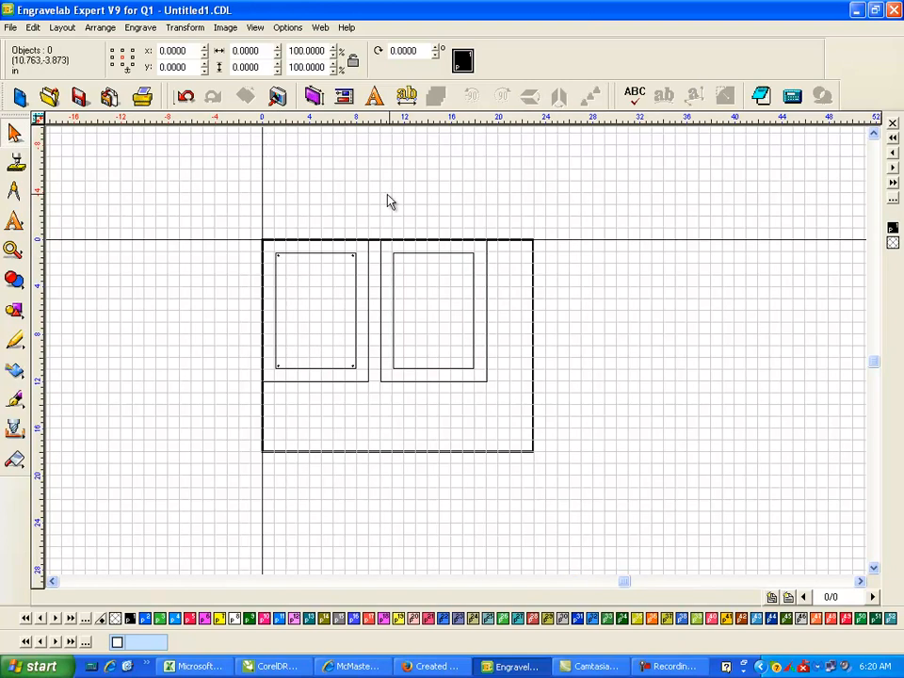
- Draw a parametric circle above the new board rectangle and set its radius to 0.08 in
click(14, 314)
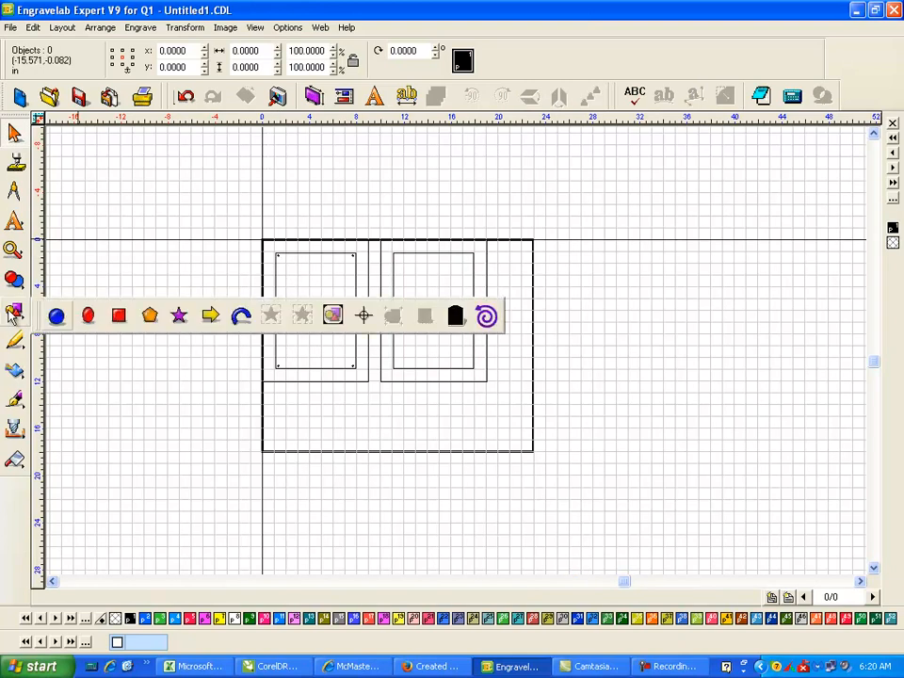
click(56, 313)
click(405, 194)
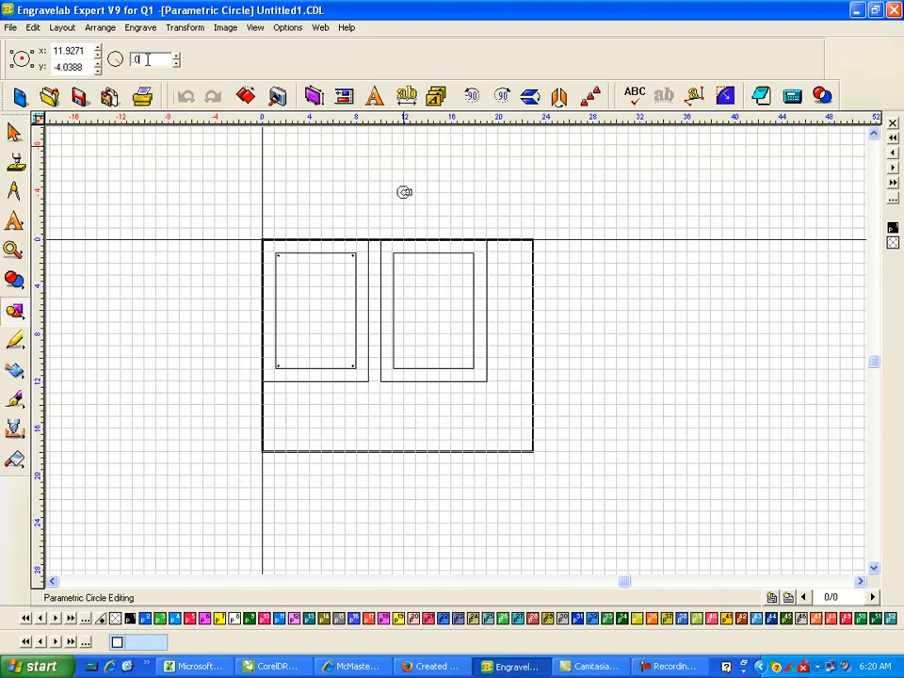
key(Return)
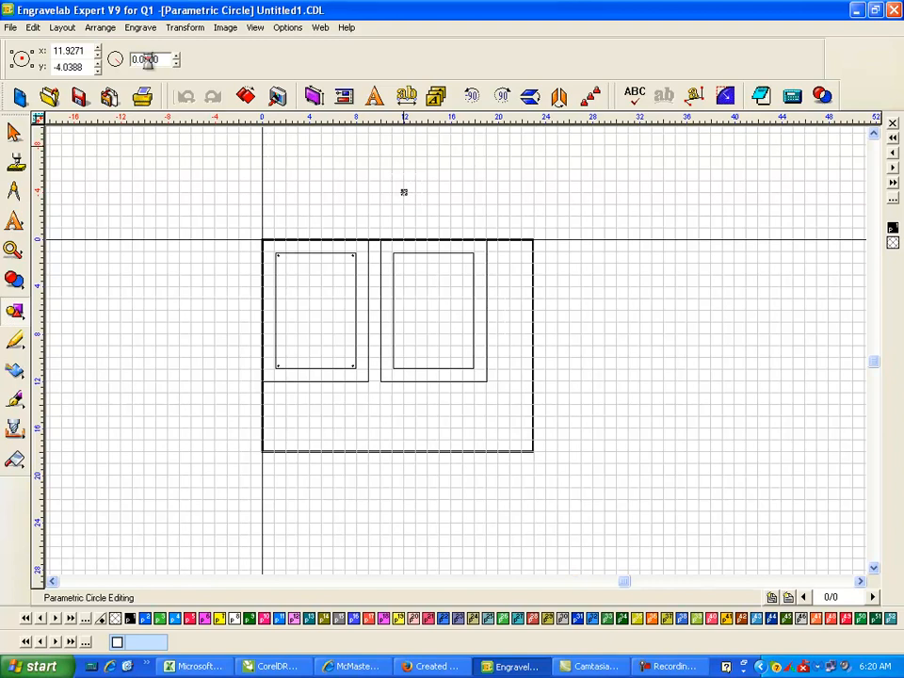
- Move the small circle just inside the upper-left corner of the new plate rectangle
click(14, 132)
click(299, 189)
drag(392, 183, 398, 259)
click(452, 187)
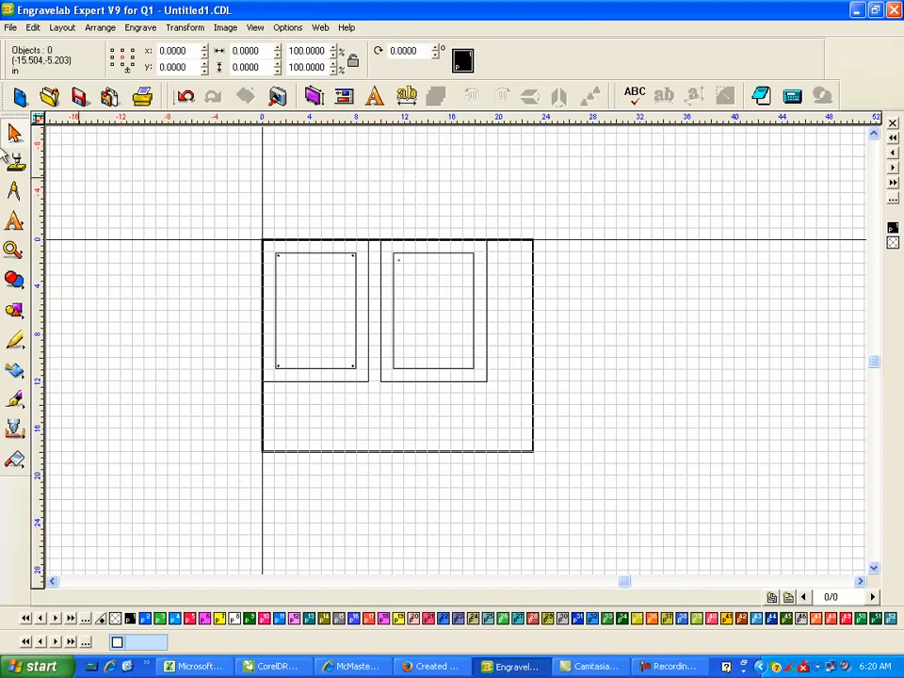
- Read the coordinates of the new plate rectangle's upper-left corner
click(13, 249)
drag(378, 239, 470, 309)
click(14, 132)
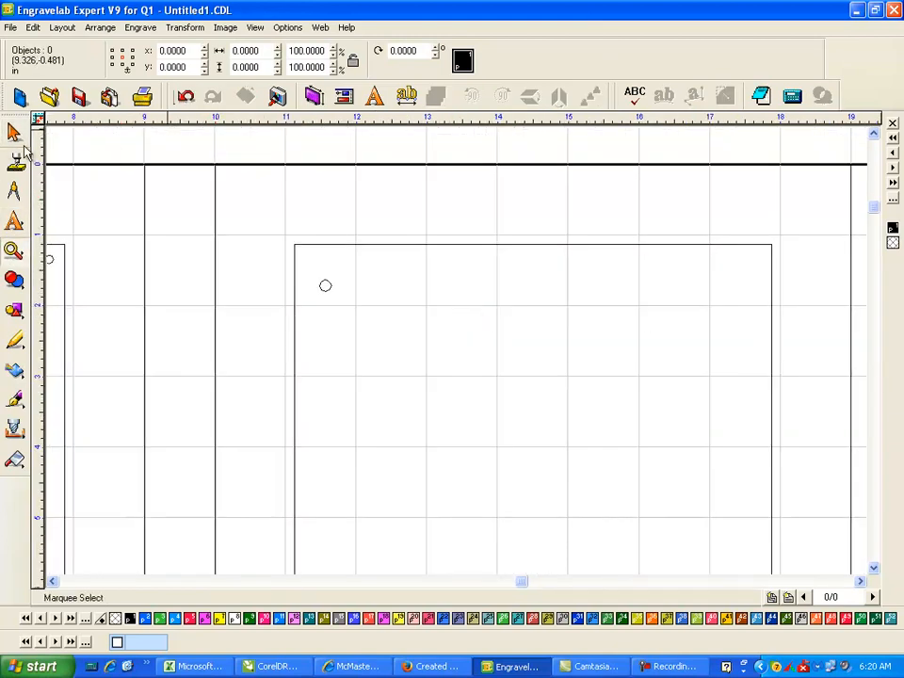
click(520, 247)
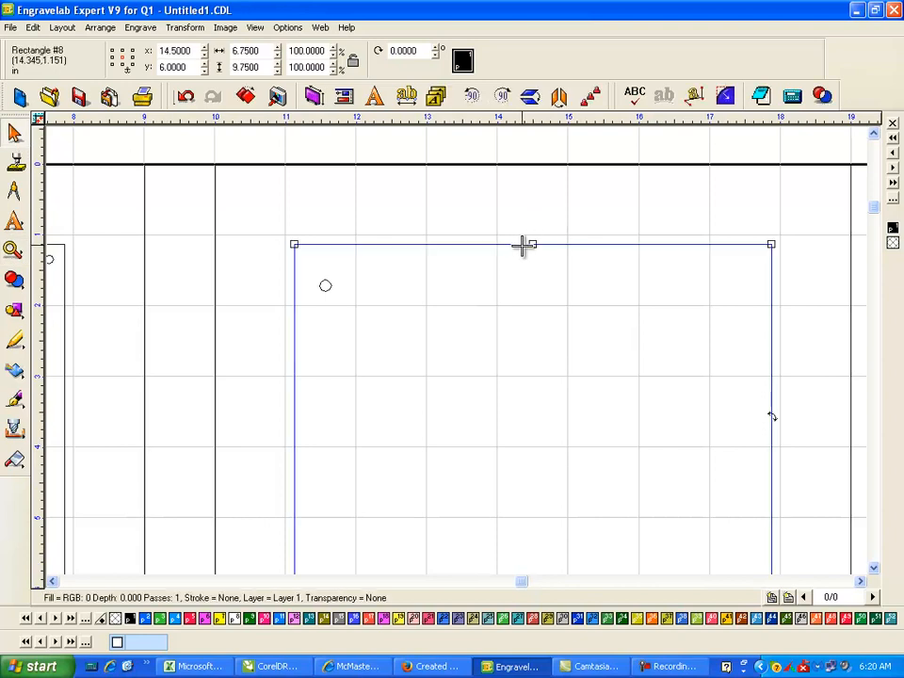
click(112, 51)
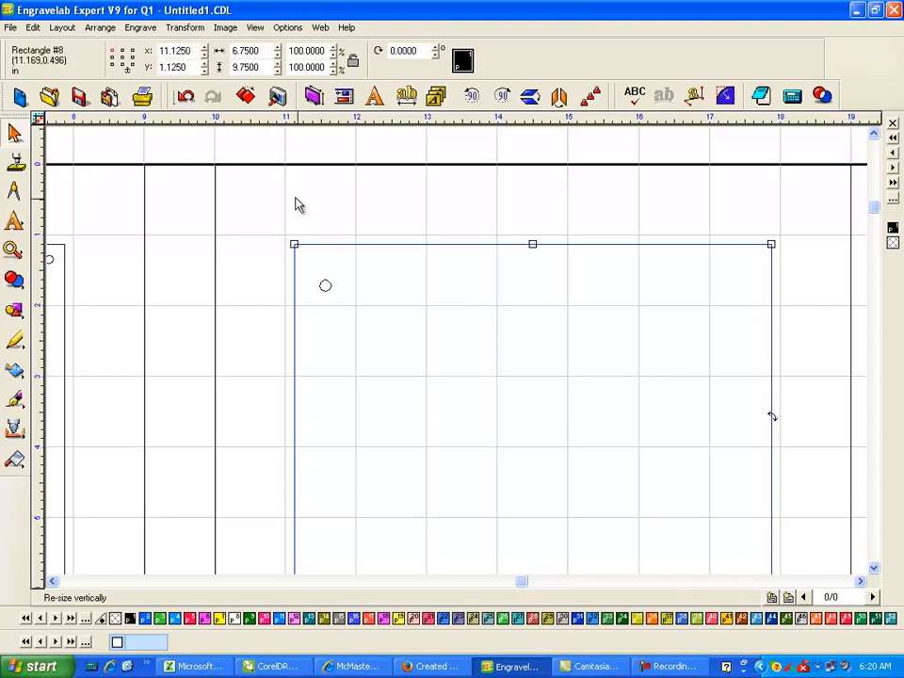
- Centre the small circle on the plate's upper-left corner at x 11.125 and y 1.125
click(323, 283)
click(320, 280)
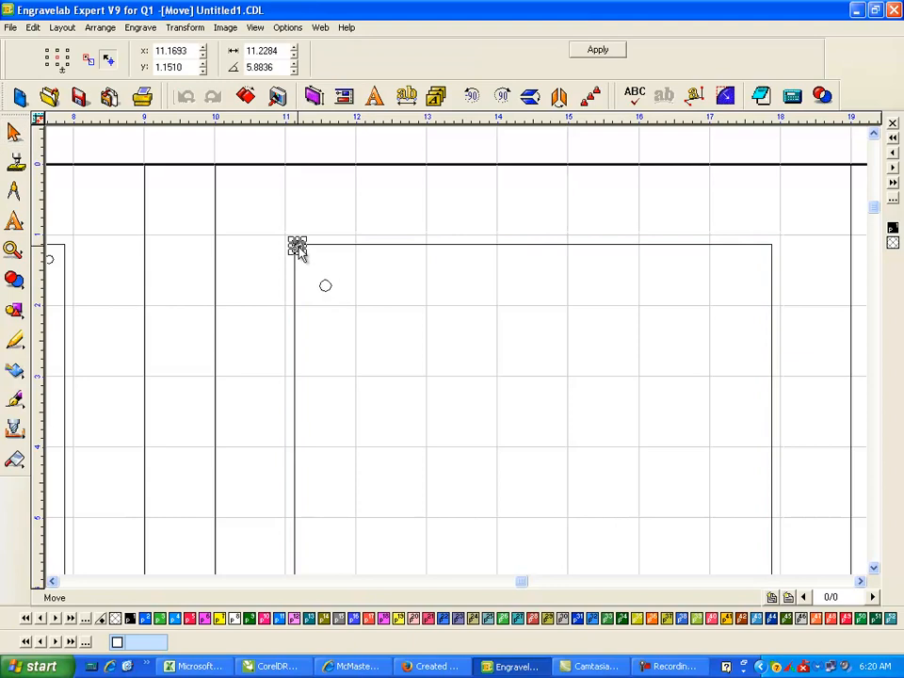
click(321, 267)
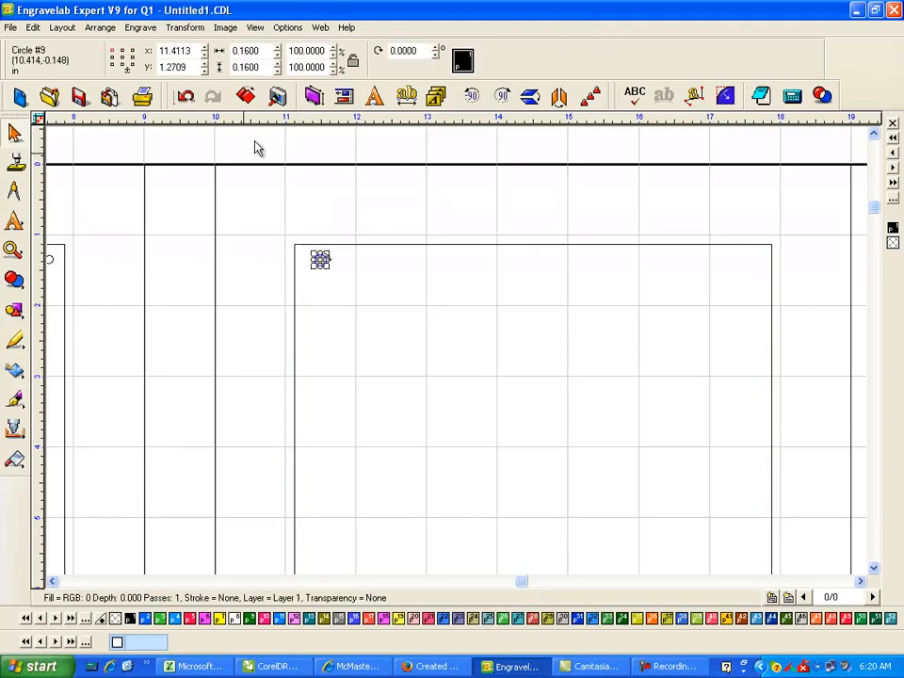
click(122, 58)
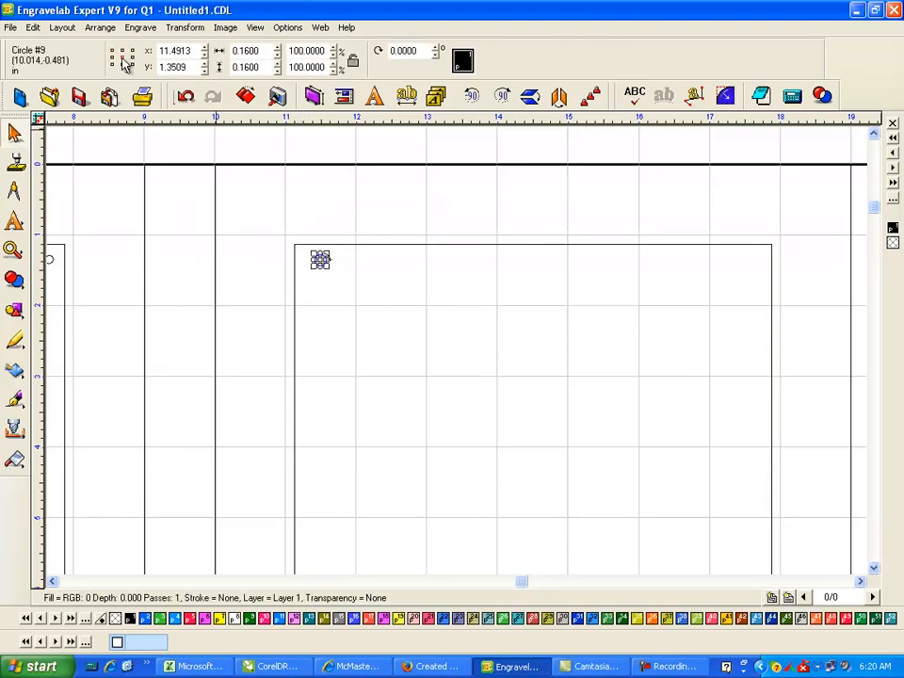
double_click(181, 53)
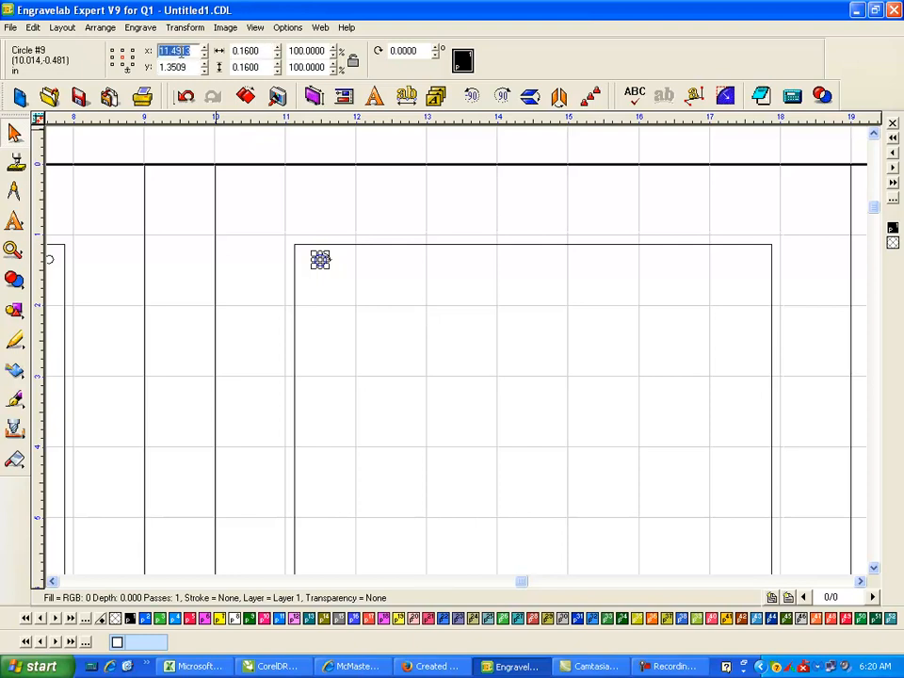
text(11.125)
key(Return)
double_click(173, 67)
text(1)
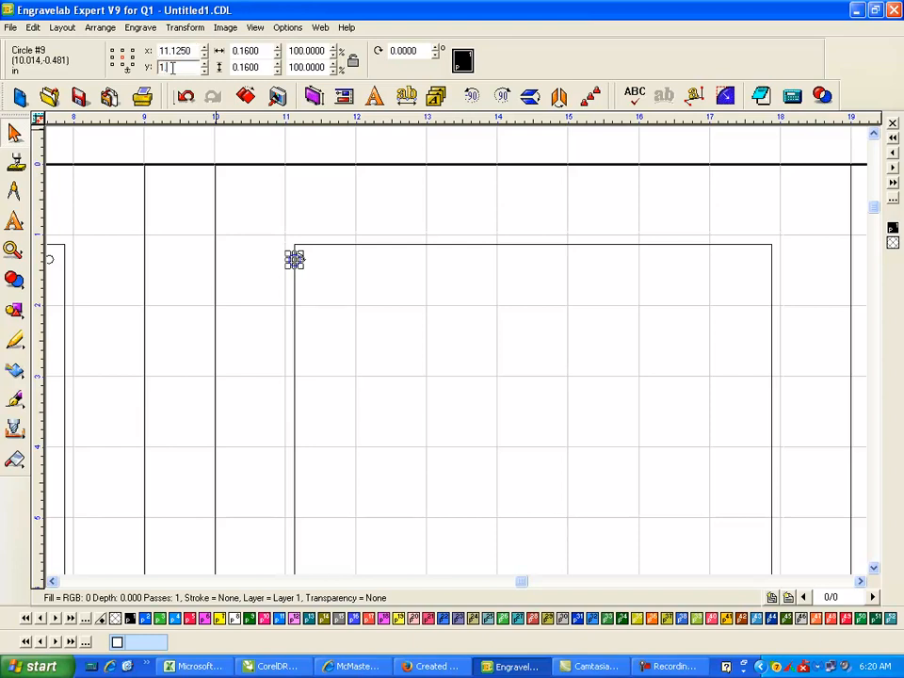
key(Return)
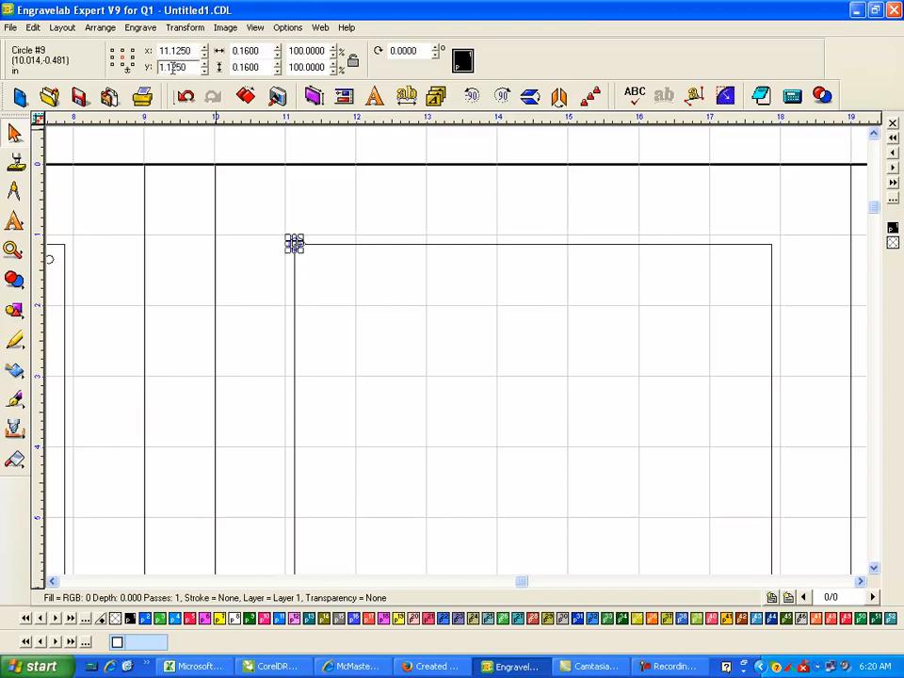
- Offset the small circle's centre inward from the plate's left edge to x 11.405
click(390, 311)
drag(250, 150, 408, 335)
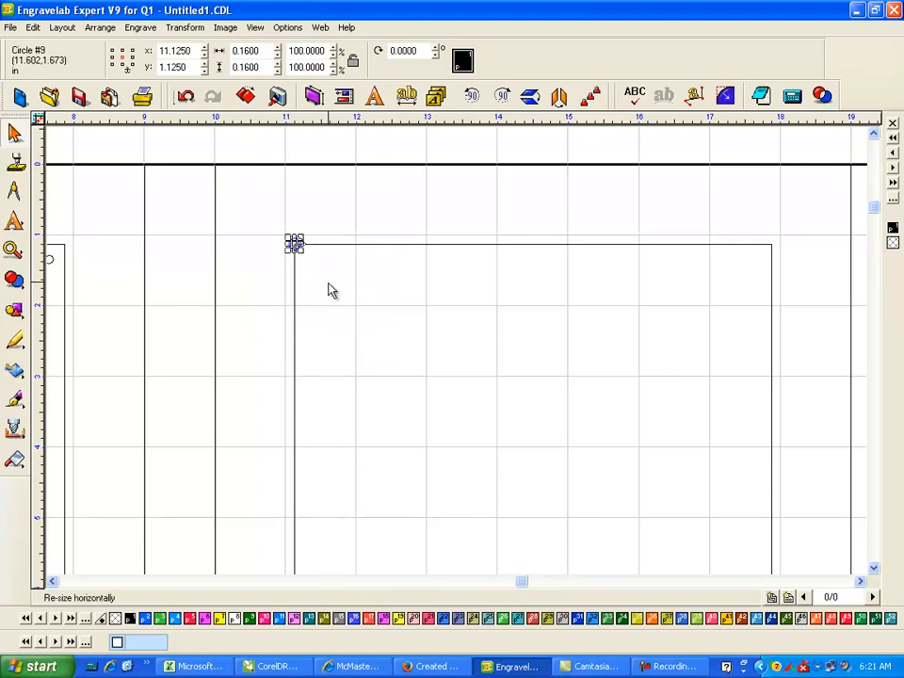
click(193, 50)
click(193, 50)
click(178, 52)
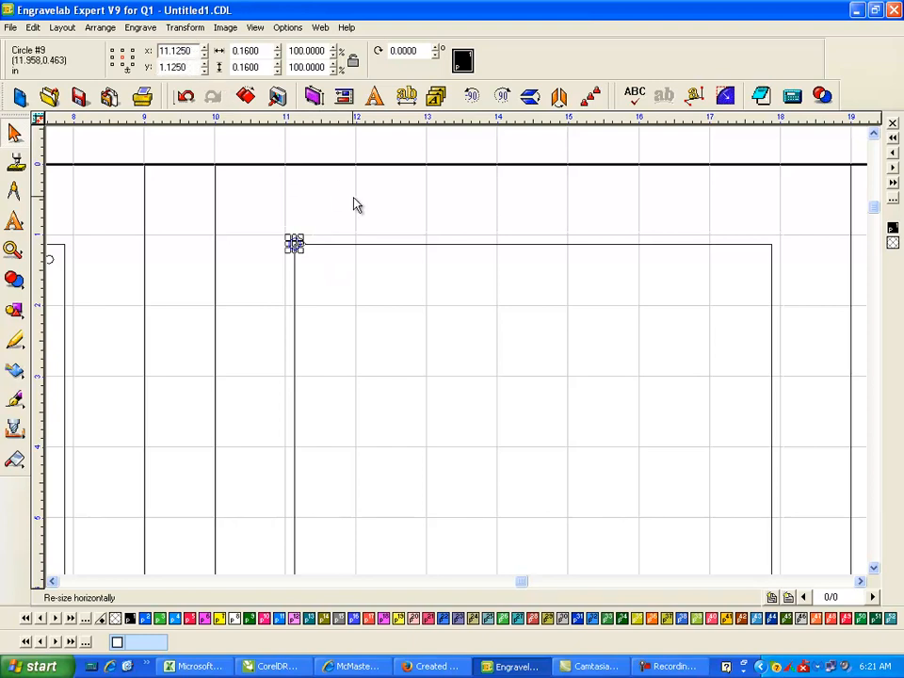
click(248, 233)
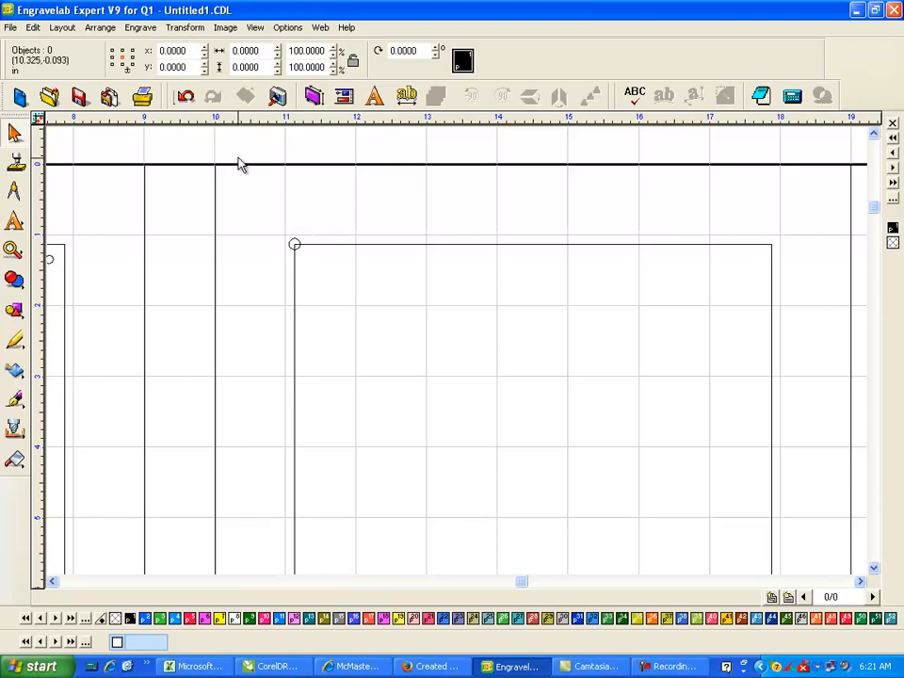
drag(237, 143, 395, 324)
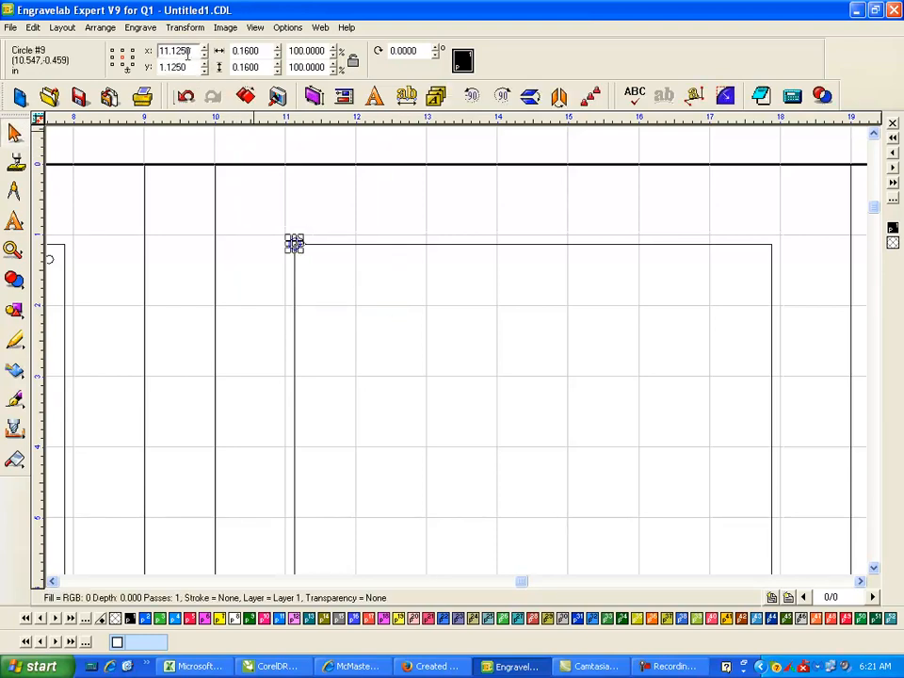
click(191, 52)
key(Return)
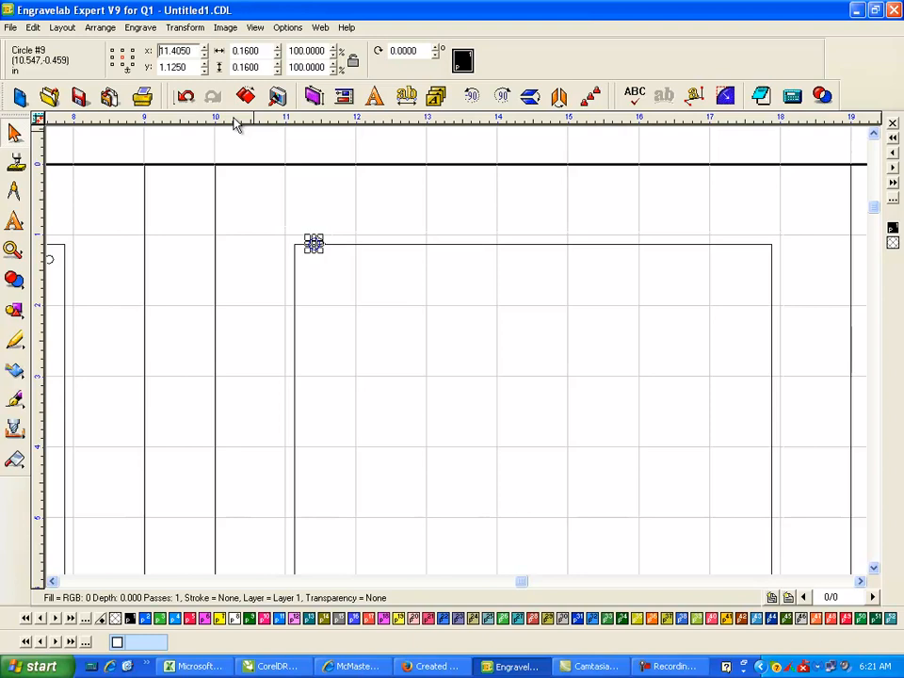
- Offset the small circle's centre 0.28 in down from the plate's top edge to y 1.405
double_click(188, 67)
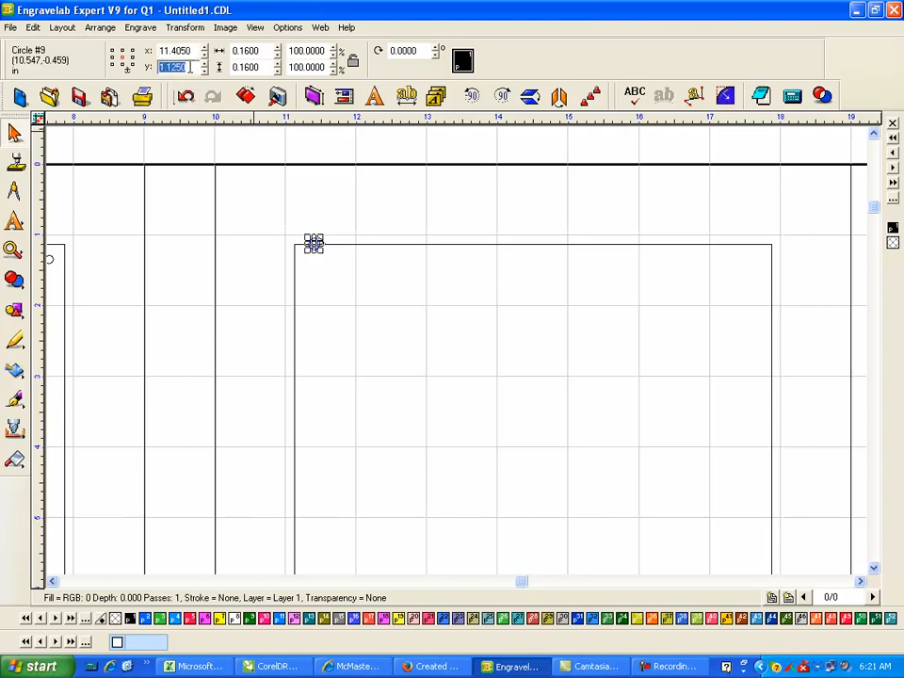
click(189, 66)
text(+.28)
key(Return)
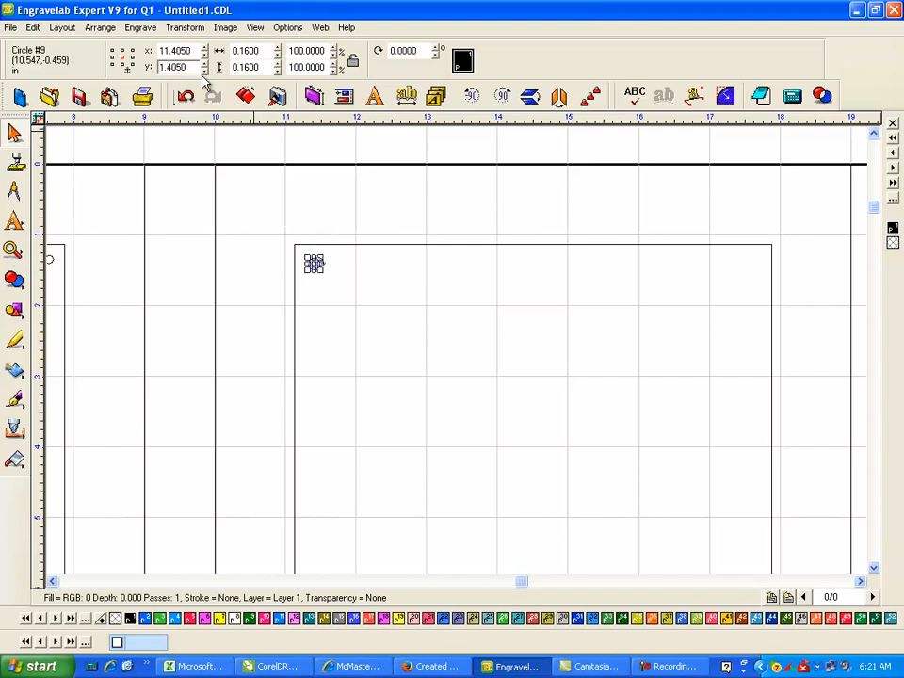
click(325, 151)
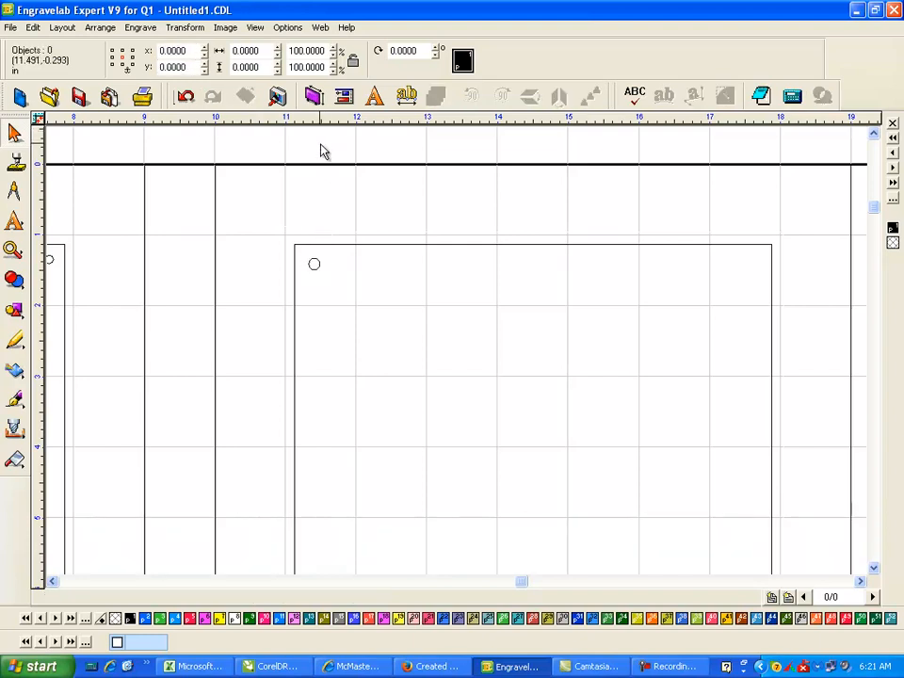
- Select the small circle and calculate the horizontal hole spacing in MiniCalc by subtracting 0.28 twice from 6.75
drag(255, 145, 354, 281)
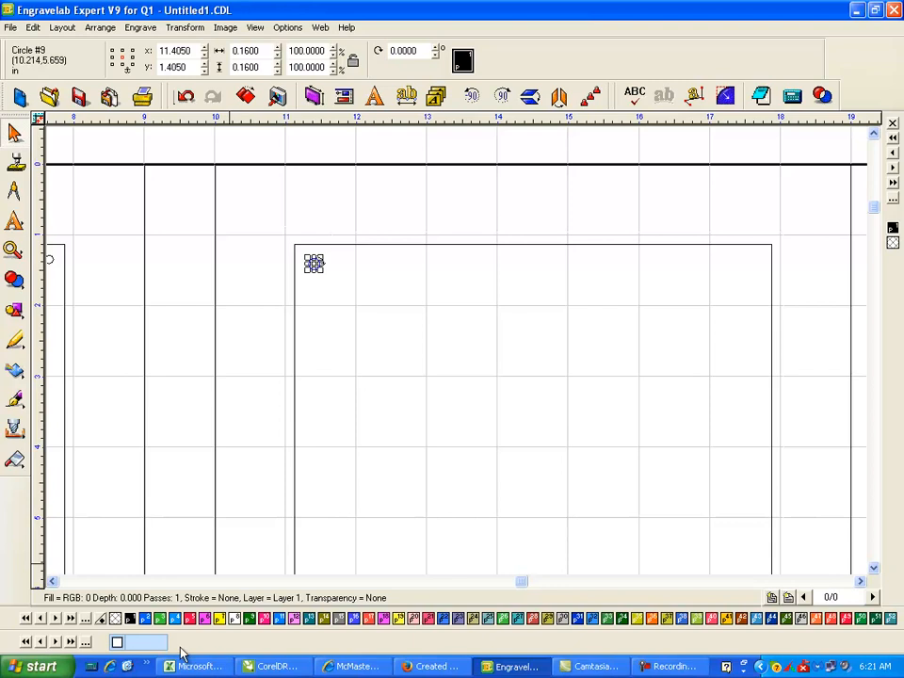
click(126, 667)
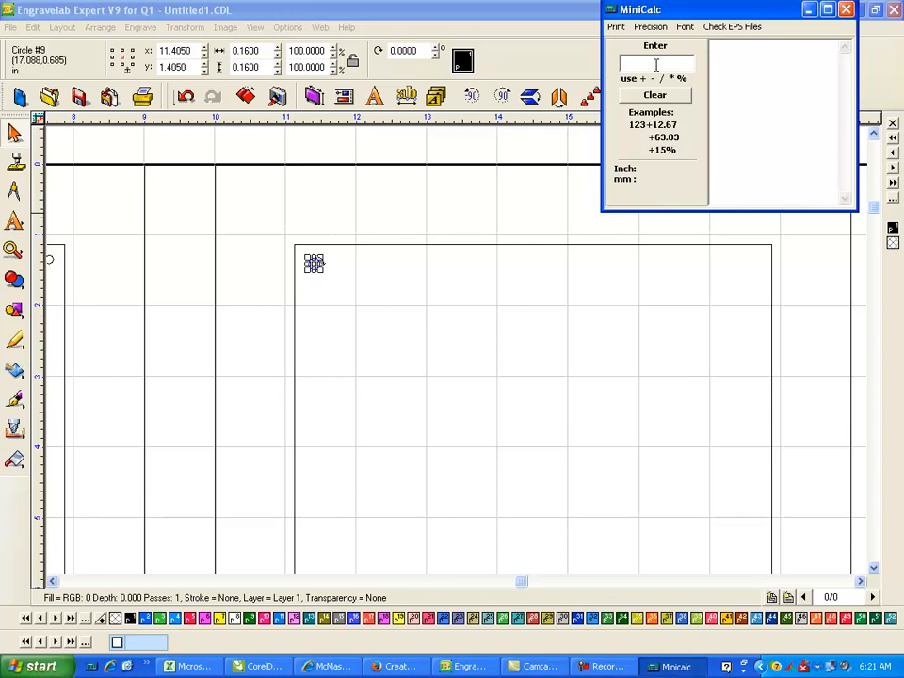
text(6.75)
key(Return)
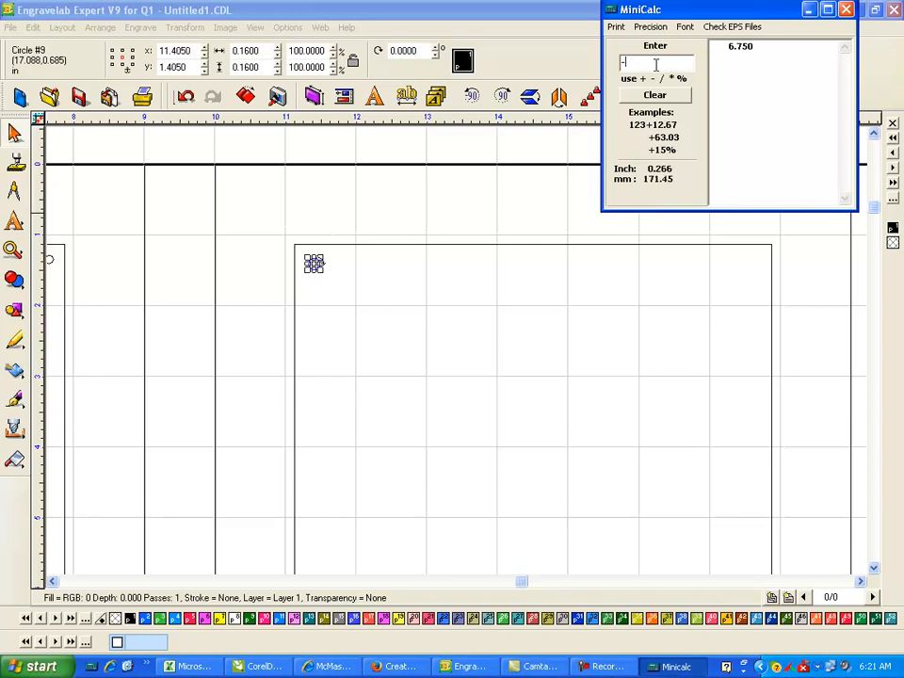
text(- 0)
text(.28)
key(Return)
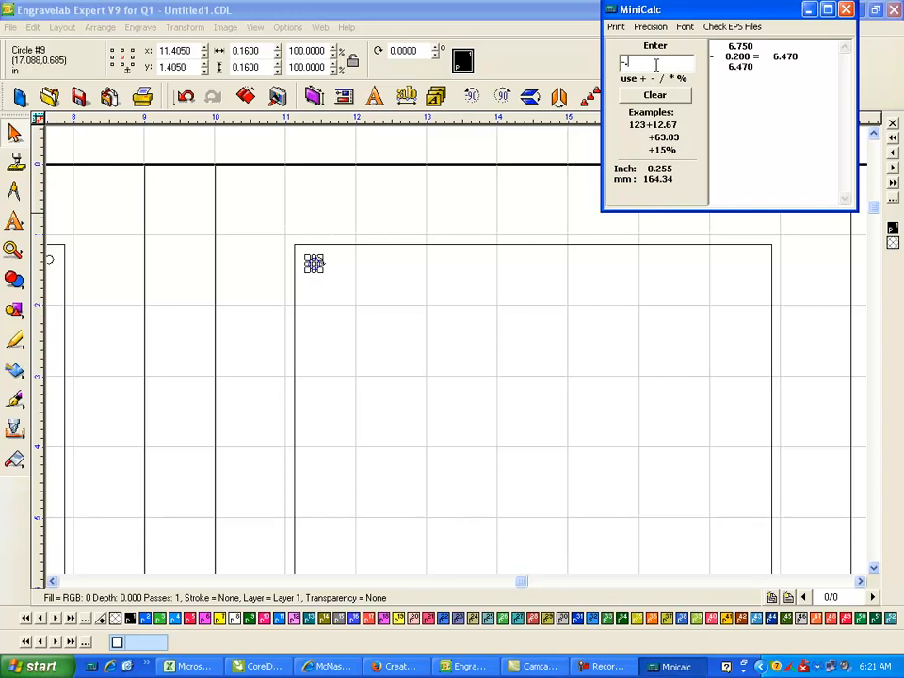
key(Return)
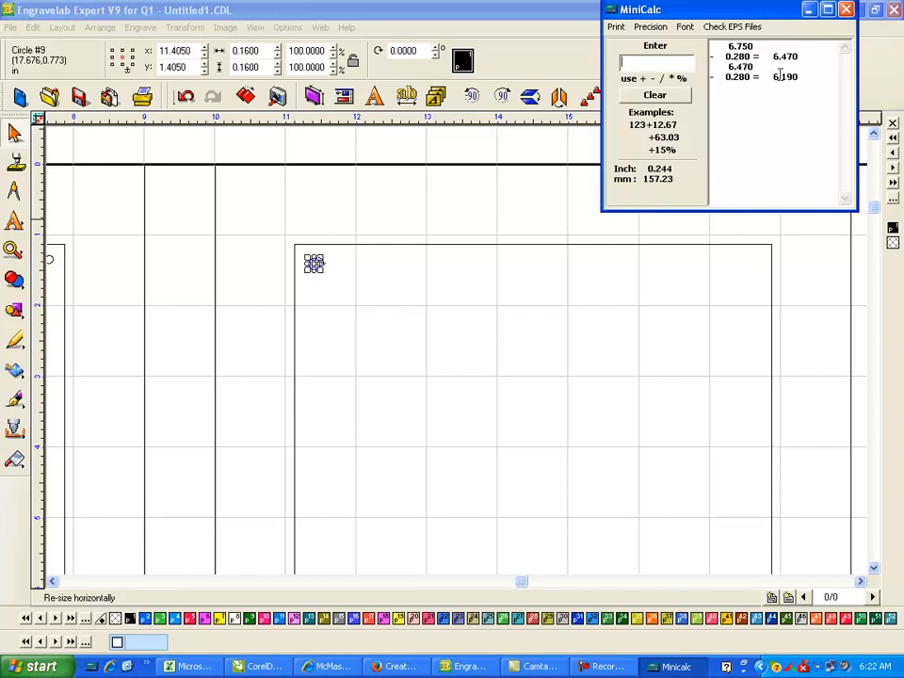
drag(788, 11, 838, 370)
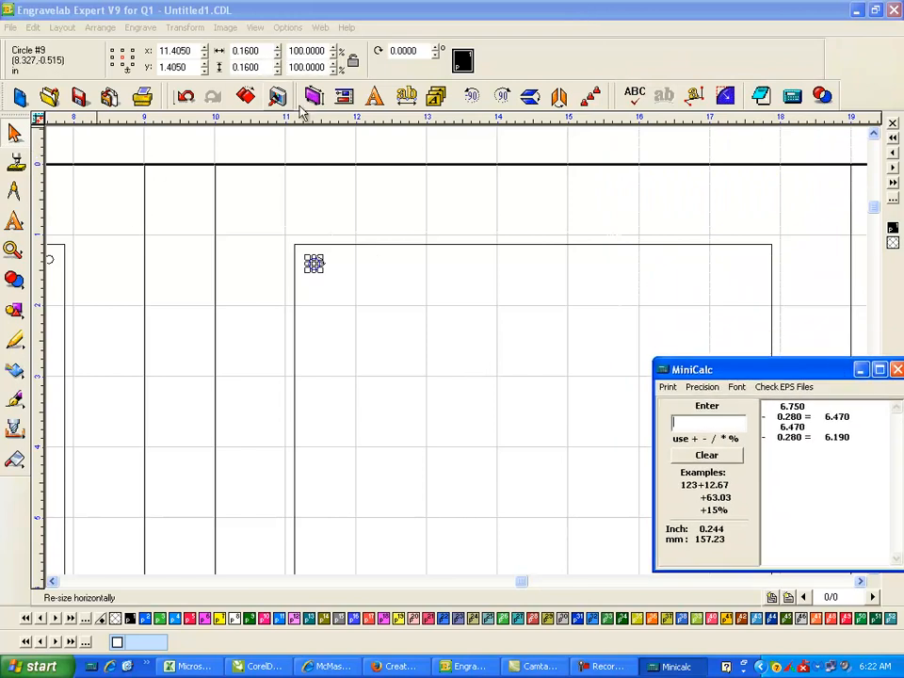
- Array the small circle in a 2 by 2 grid with 2 in vertical and 1 in horizontal spacing
click(587, 94)
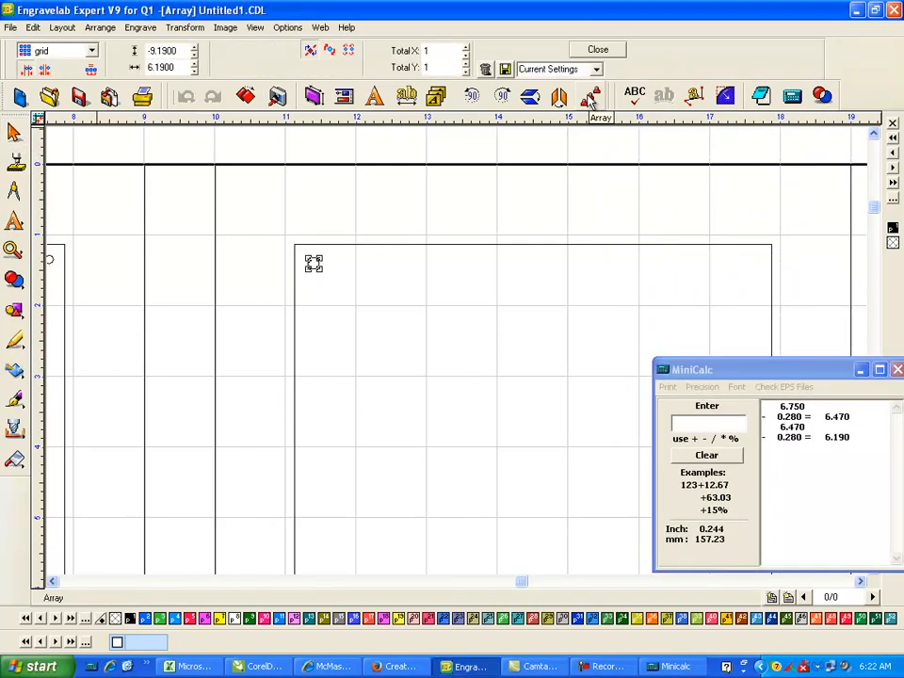
click(897, 370)
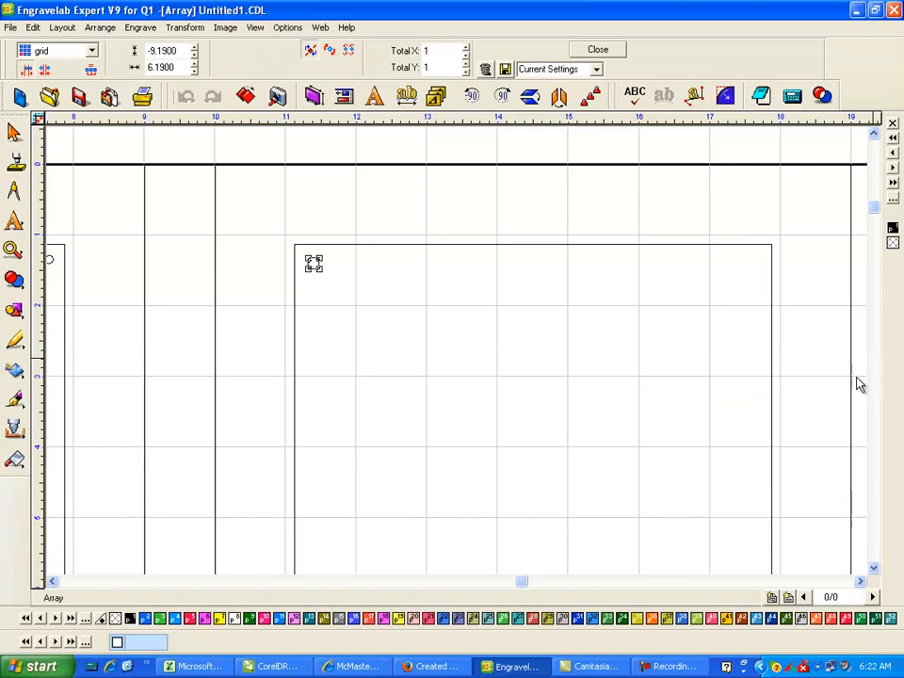
scroll(629, 377, down, 1)
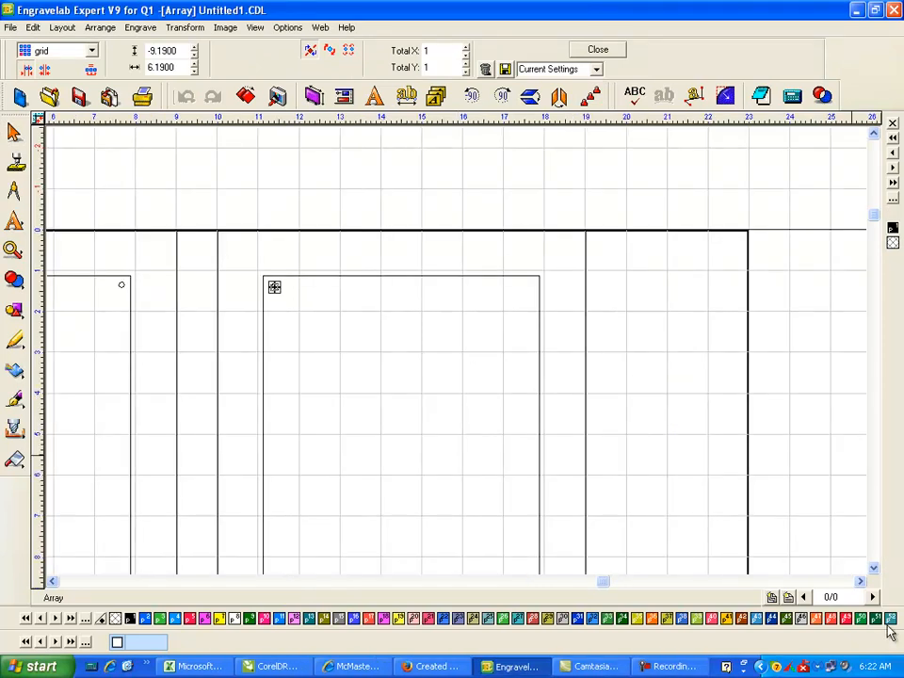
click(873, 567)
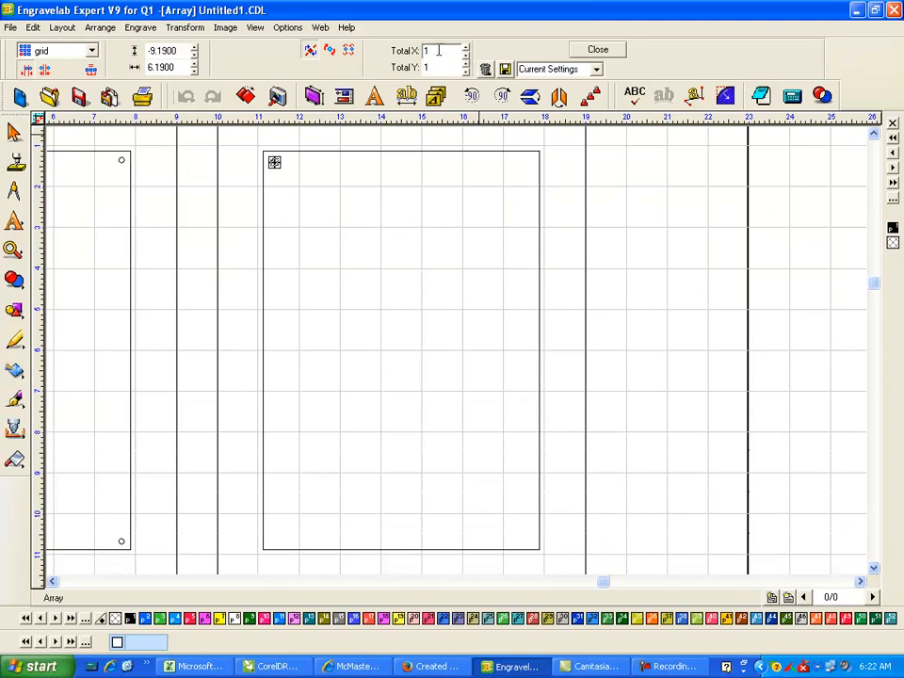
click(193, 55)
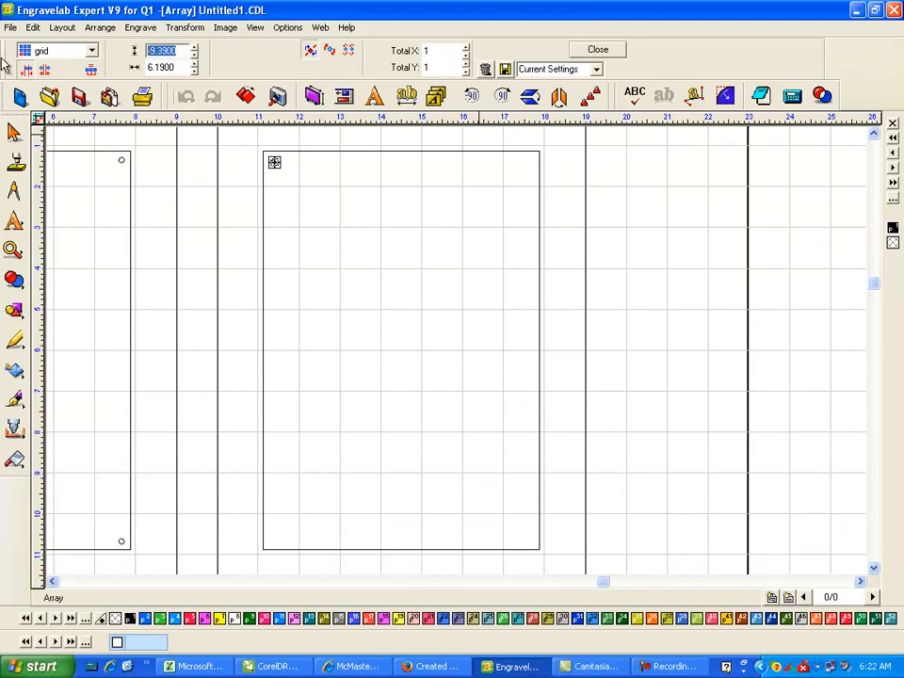
text(2)
click(175, 67)
drag(175, 67, 12, 64)
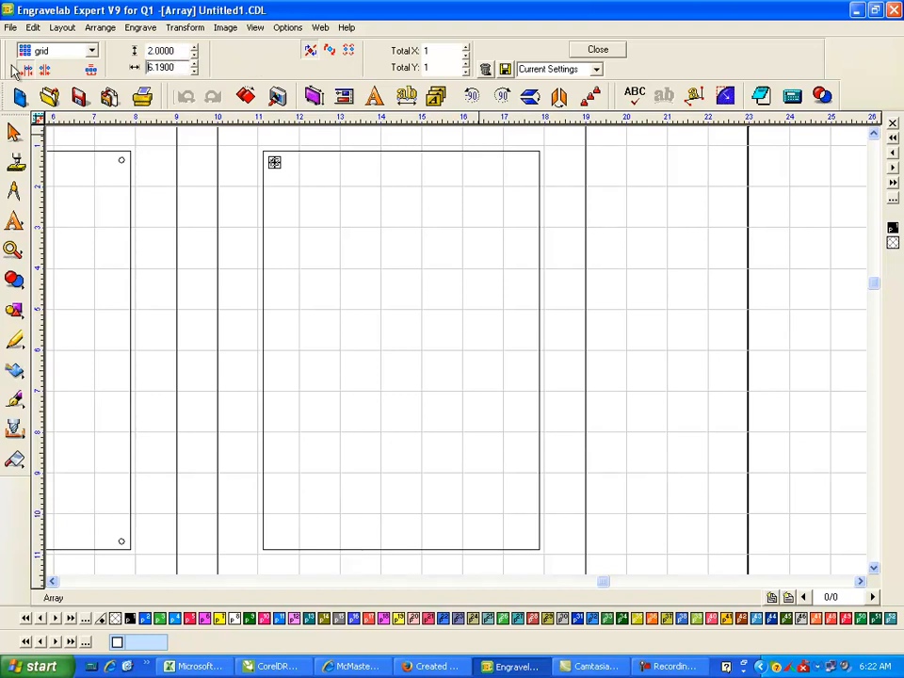
drag(172, 69, 139, 66)
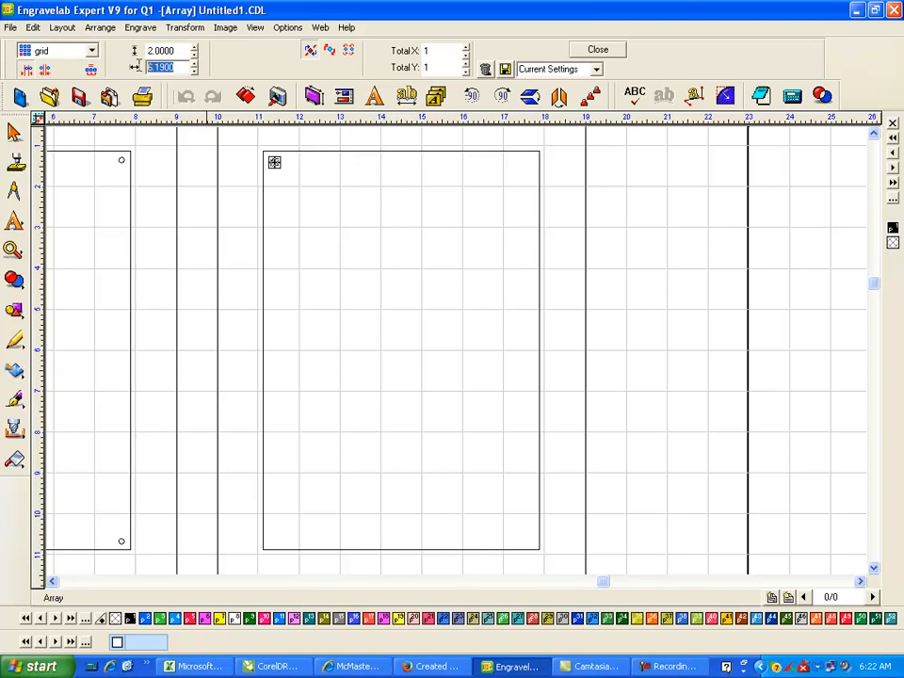
text(1)
click(179, 50)
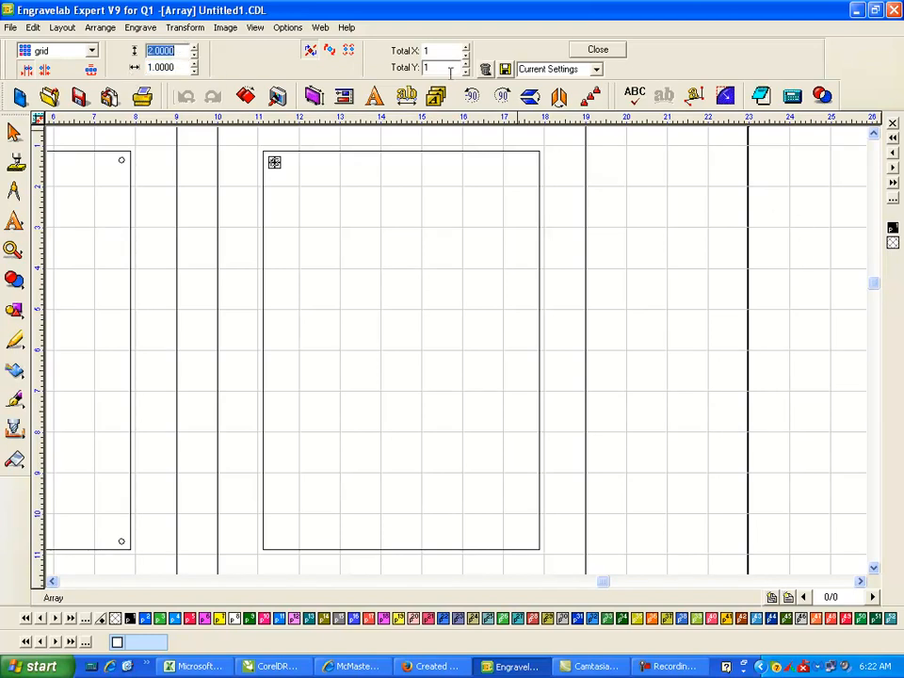
click(465, 46)
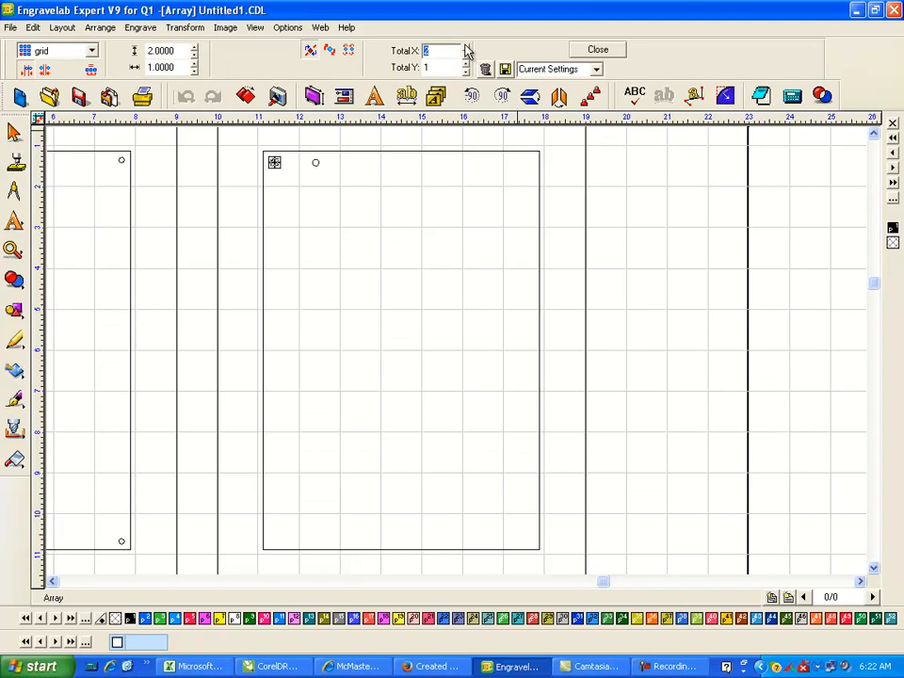
click(465, 64)
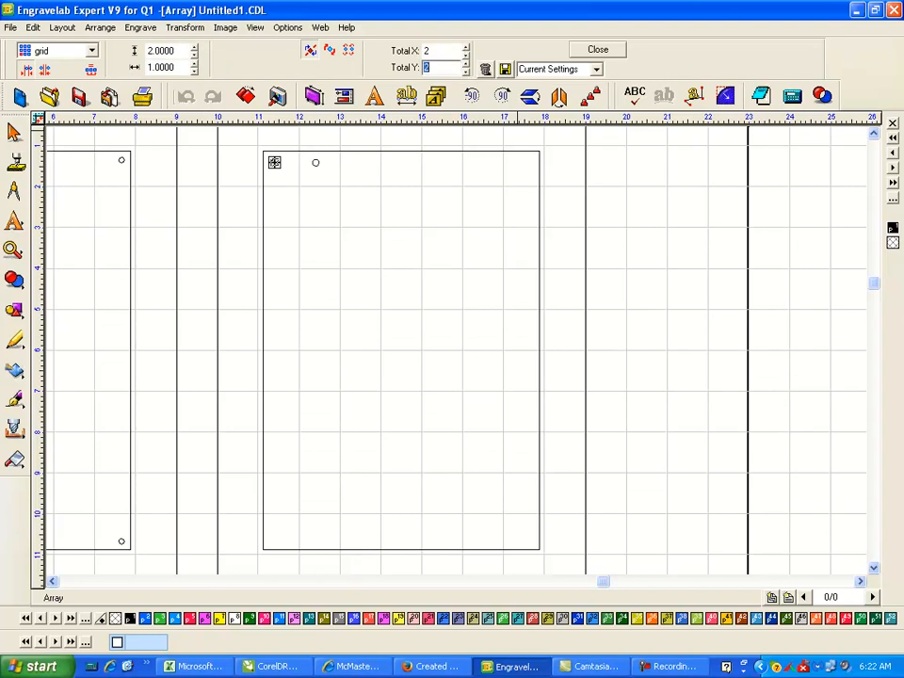
- Change the array's vertical spacing to -1.6 in so the second row falls below the first
click(873, 136)
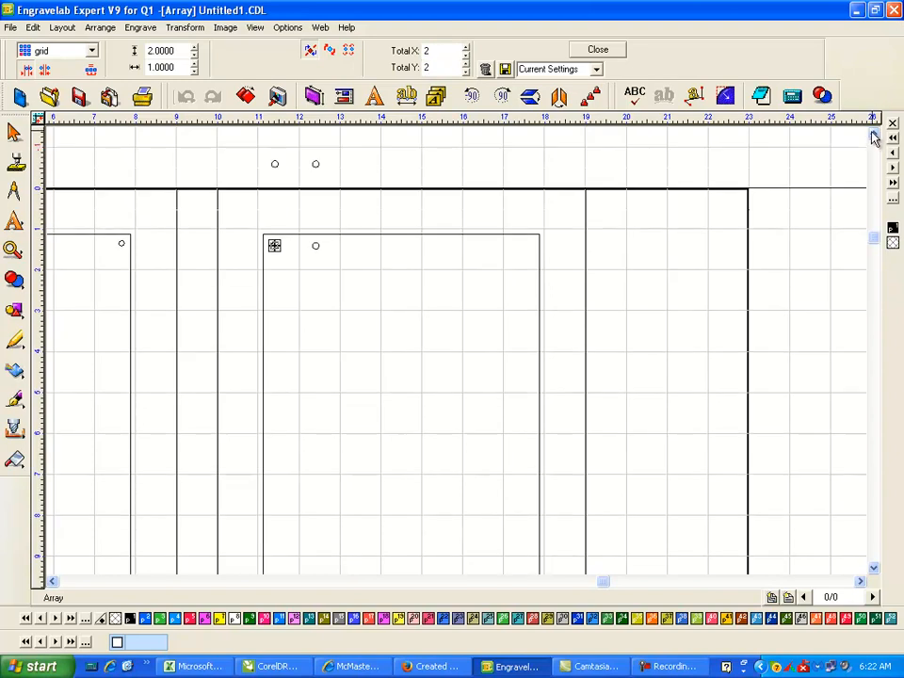
click(195, 55)
click(195, 60)
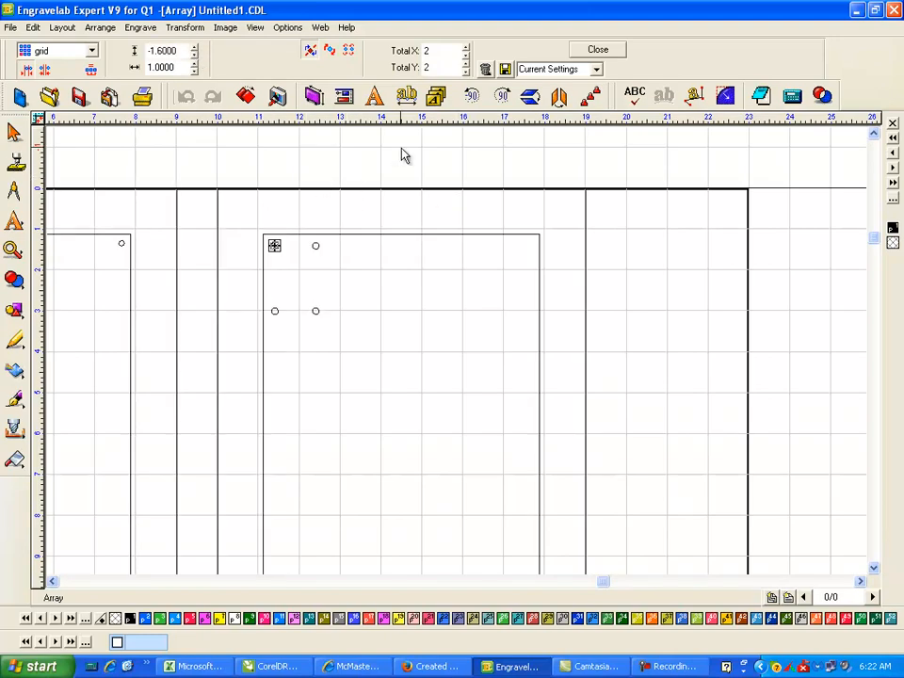
- Set the array's horizontal spacing to 6.19 in and vertical spacing to -9.19 in, and finish the array
click(160, 53)
double_click(160, 54)
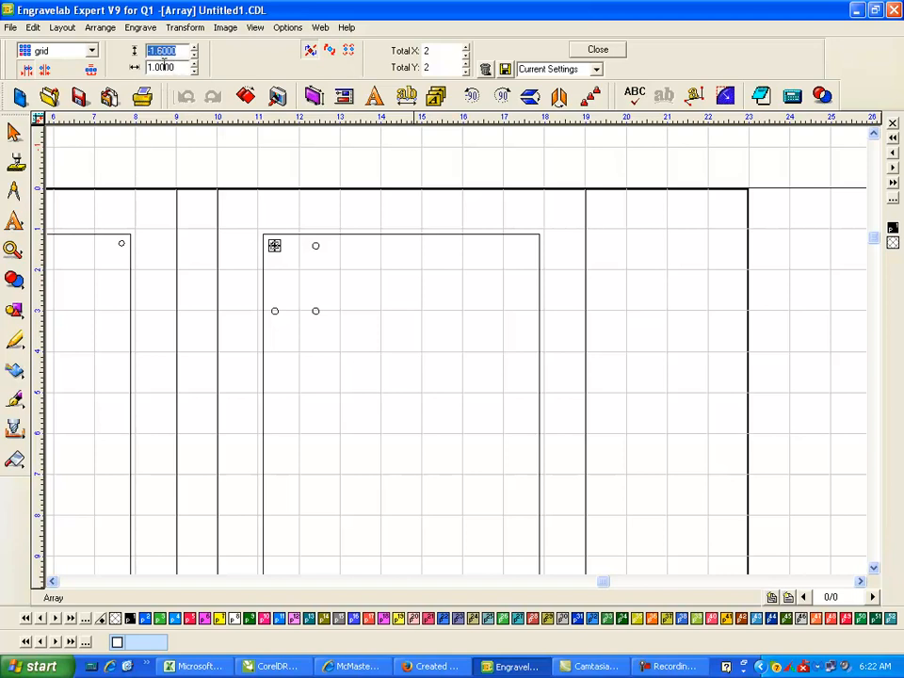
key(Tab)
text(6)
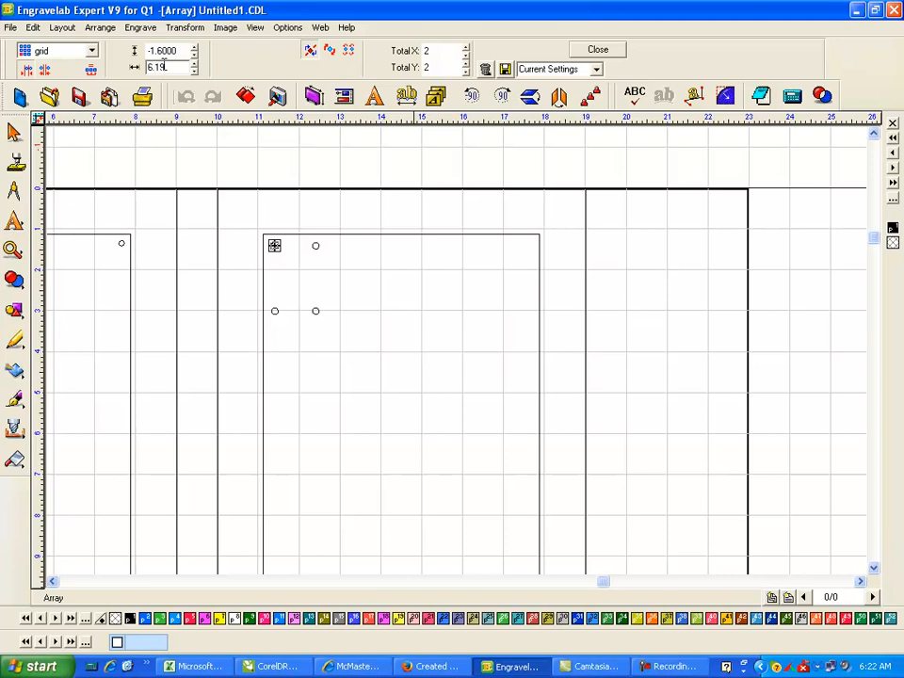
text(.19)
key(Return)
click(179, 50)
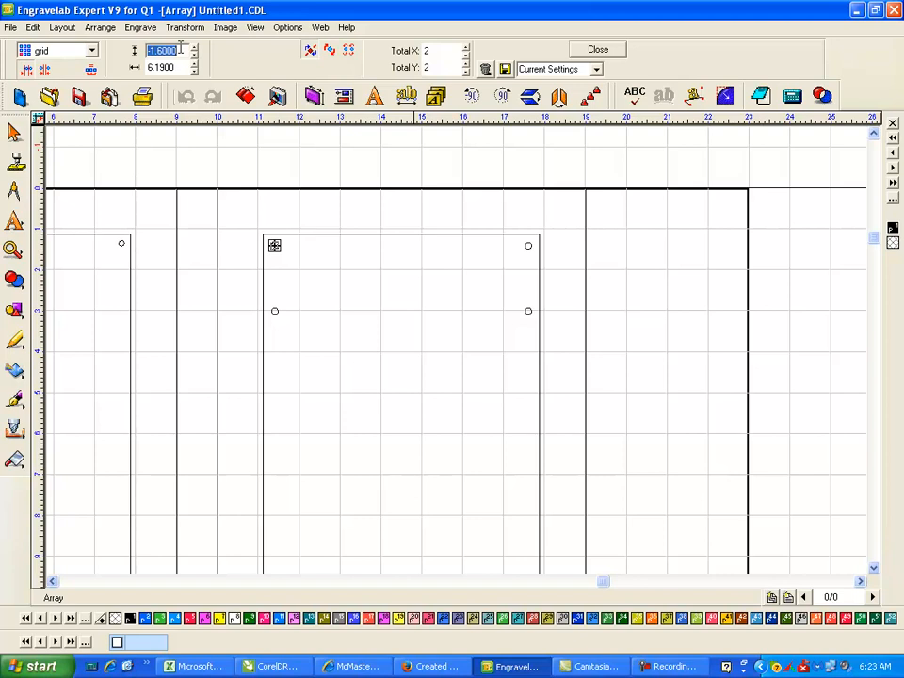
text(-9.19)
click(602, 52)
- Compare the centre position of the new plate rectangle with that of its four corner holes
click(538, 301)
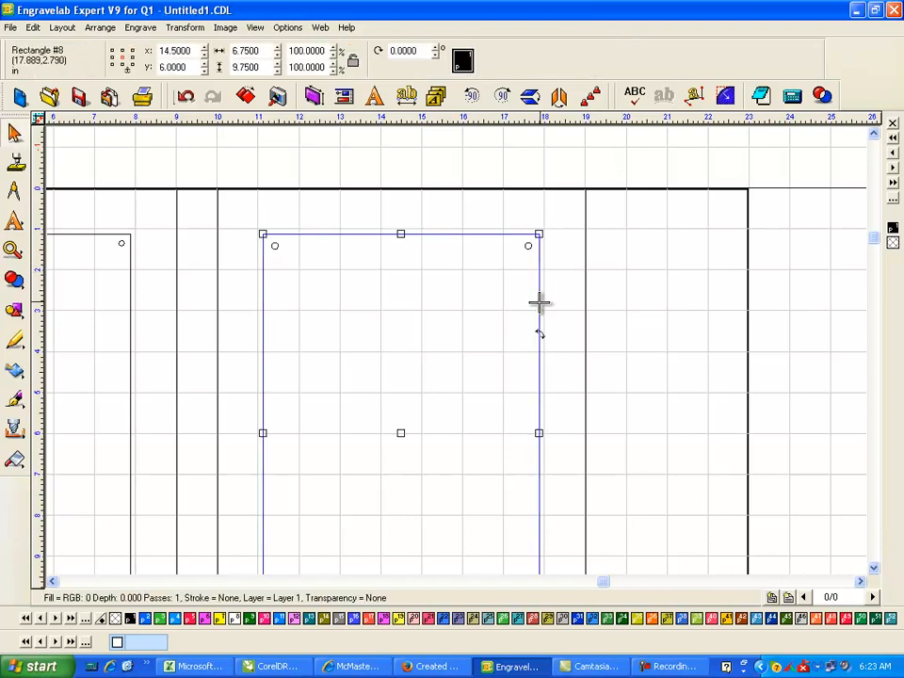
key(F7)
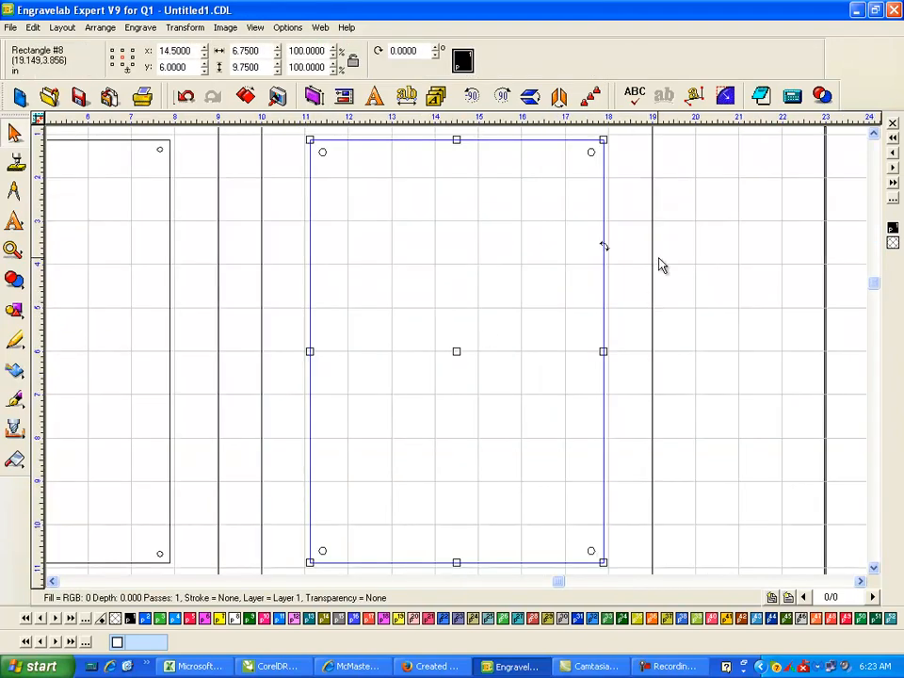
click(659, 355)
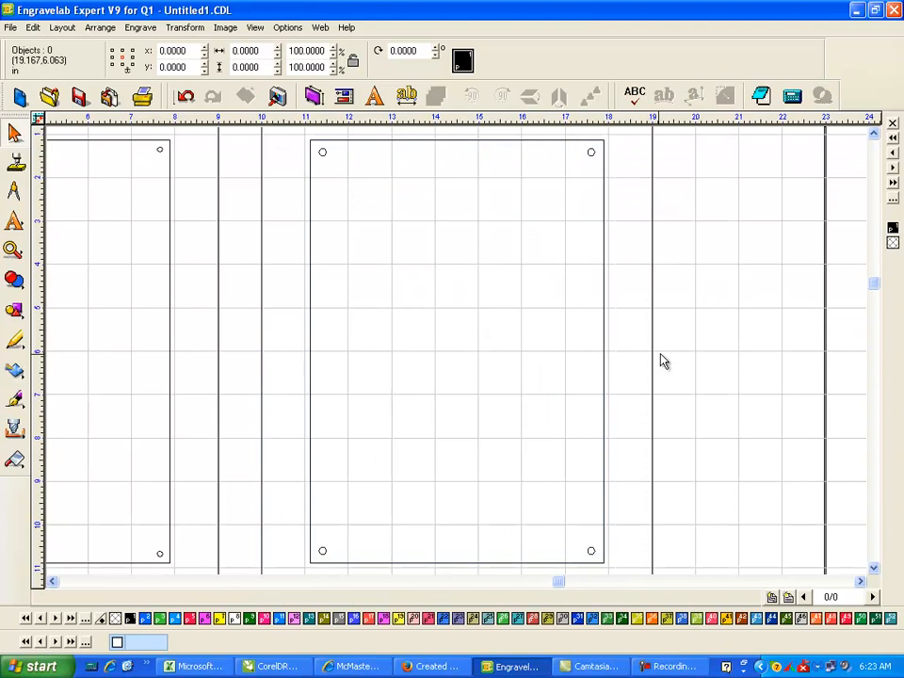
click(336, 141)
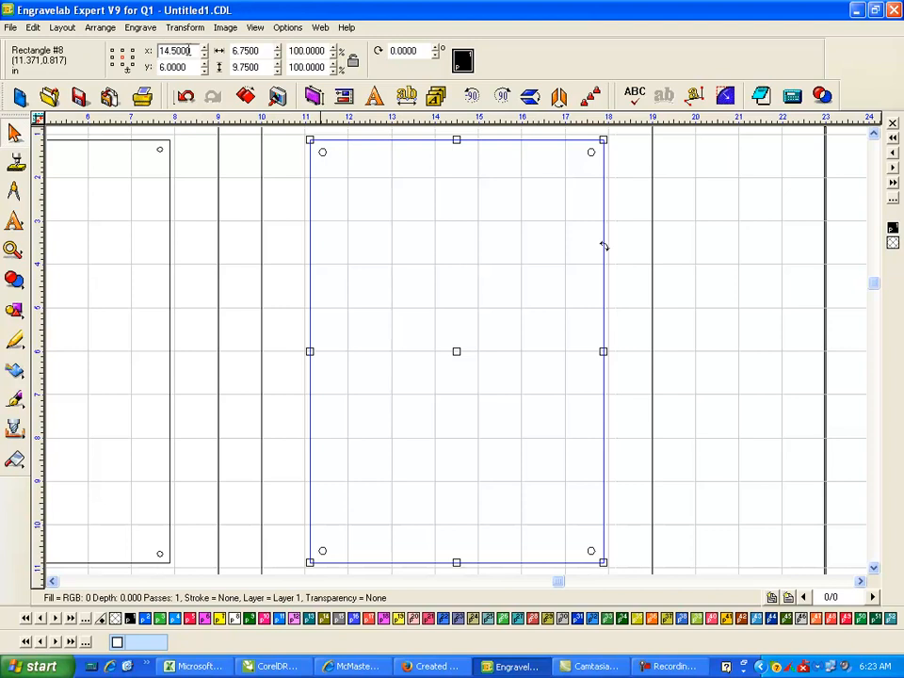
click(289, 146)
drag(287, 144, 690, 563)
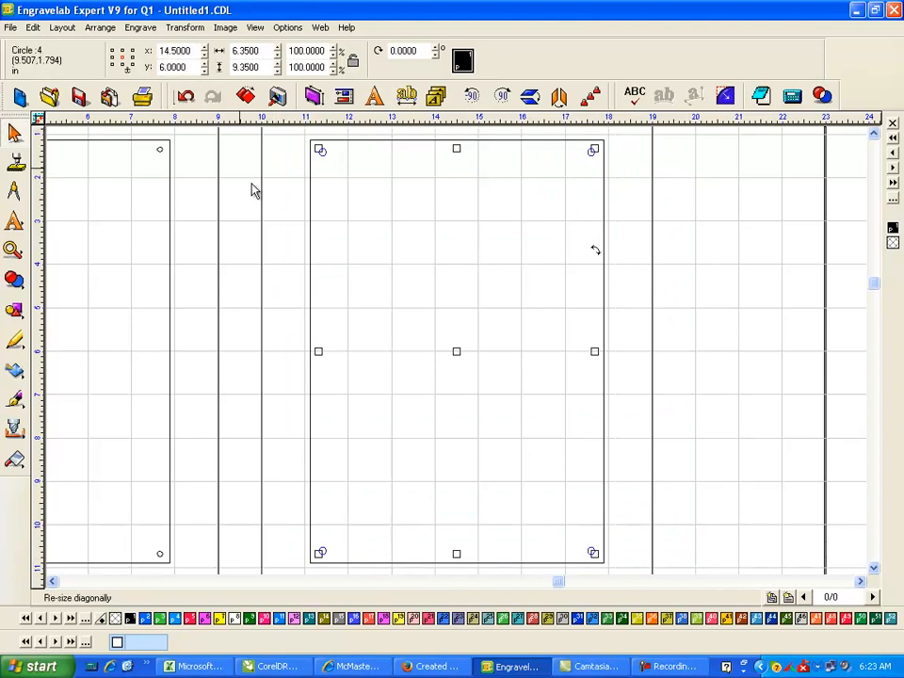
scroll(616, 250, down, 1)
click(746, 394)
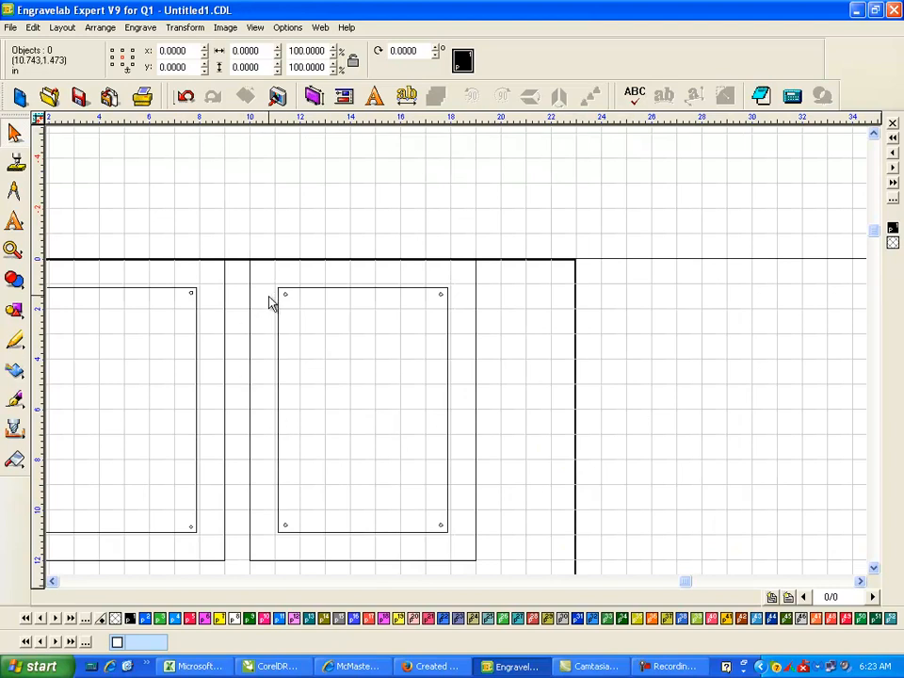
- Select all four corner holes of the first, pasted plate and open the Drill toolpath settings for them
click(54, 582)
click(53, 581)
drag(137, 258, 222, 559)
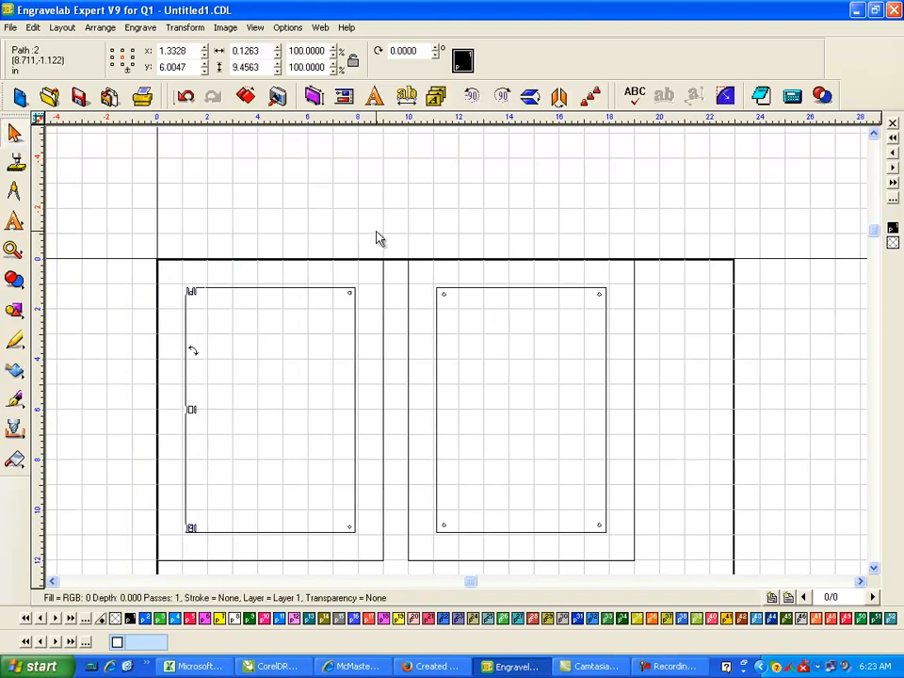
drag(111, 220, 242, 598)
drag(309, 215, 367, 602)
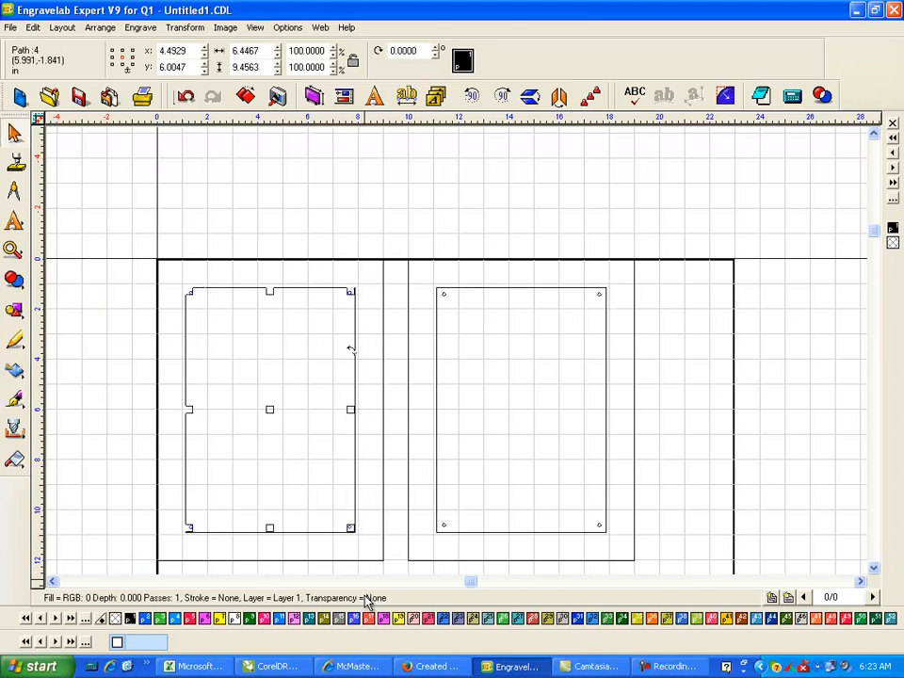
click(15, 429)
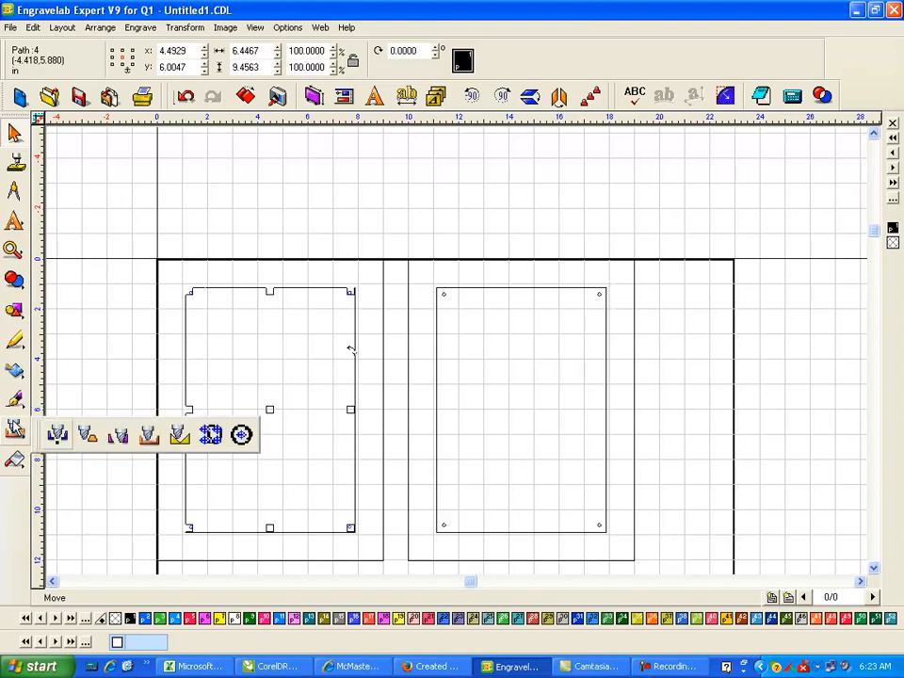
click(241, 434)
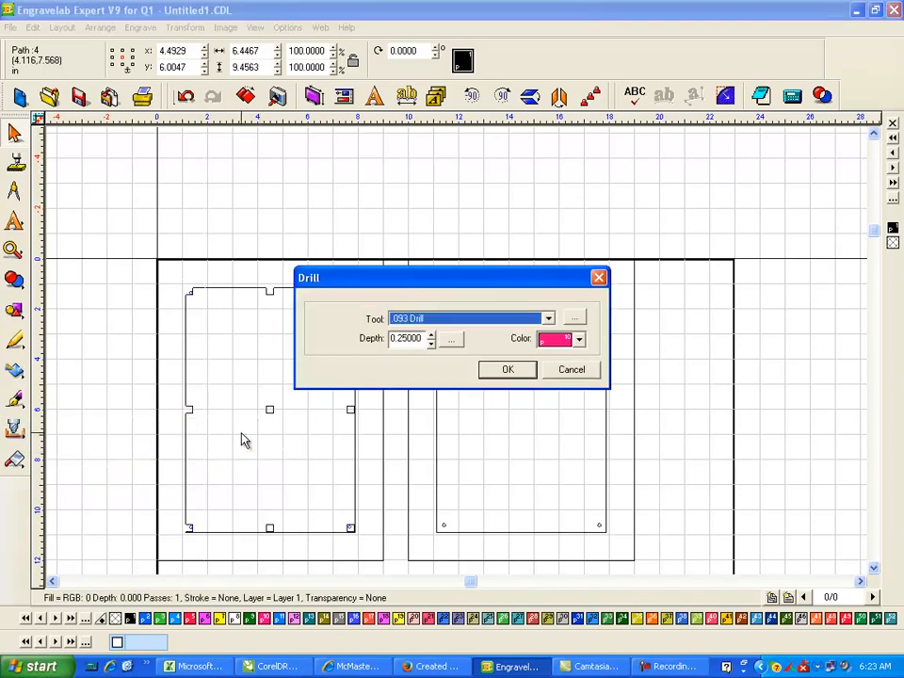
- Look through the available drill tools and choose the .25 End Mill
click(550, 323)
click(551, 373)
click(551, 372)
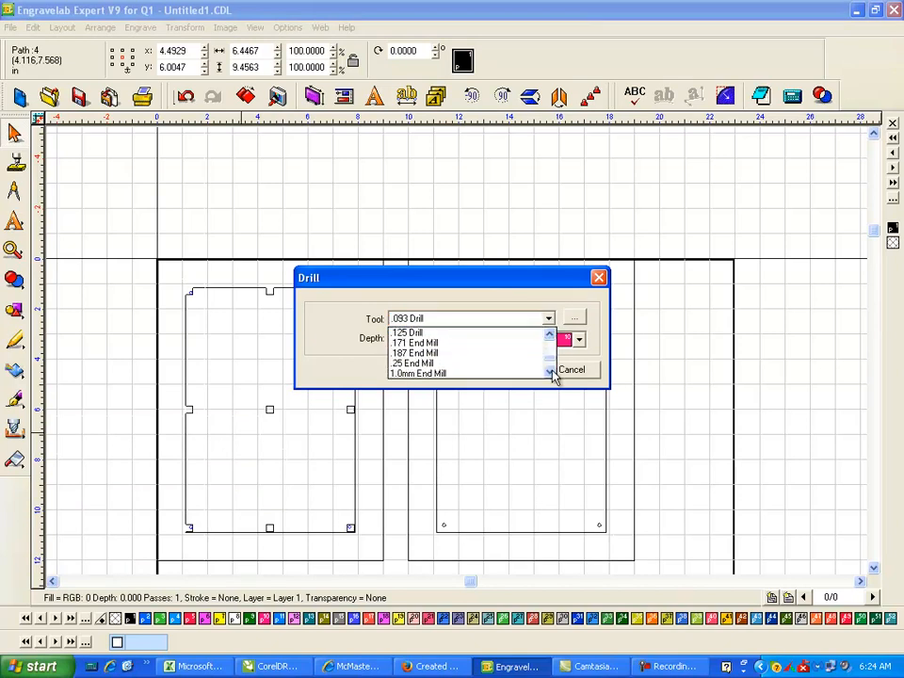
click(550, 344)
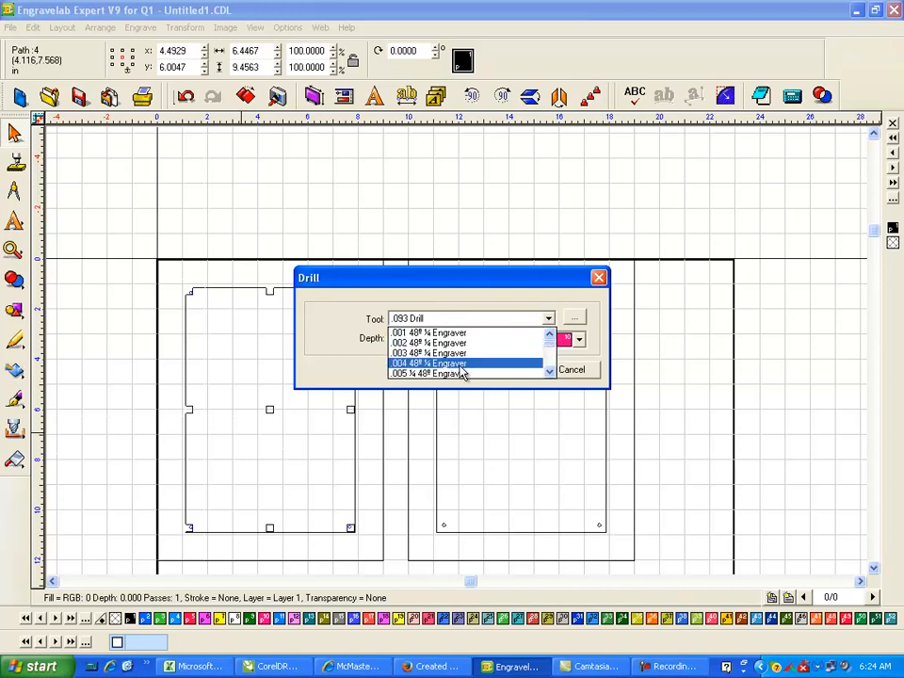
click(551, 373)
click(551, 373)
click(550, 373)
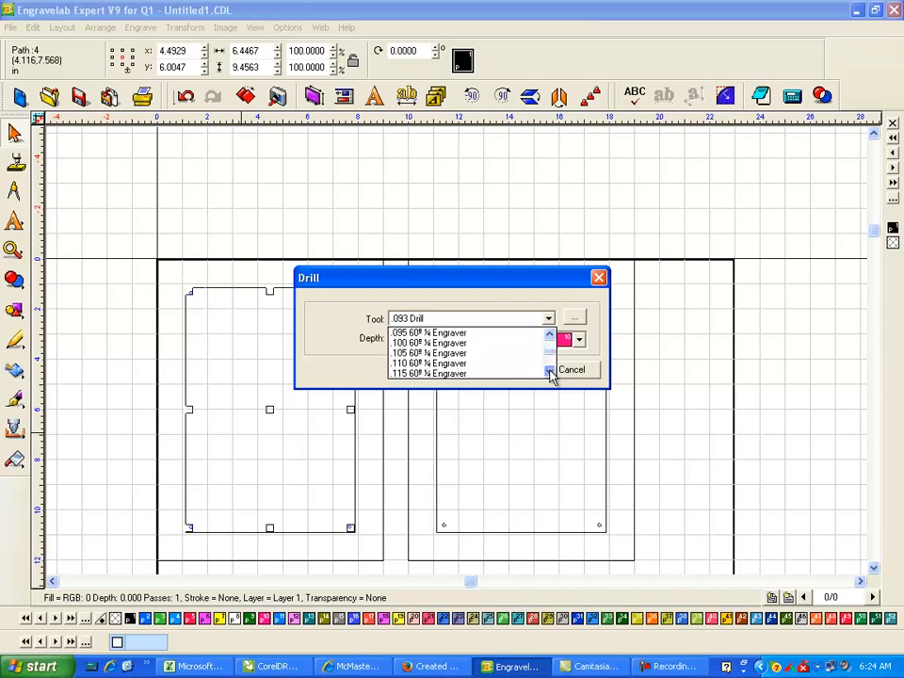
click(550, 373)
click(550, 373)
click(550, 373)
click(550, 335)
click(551, 335)
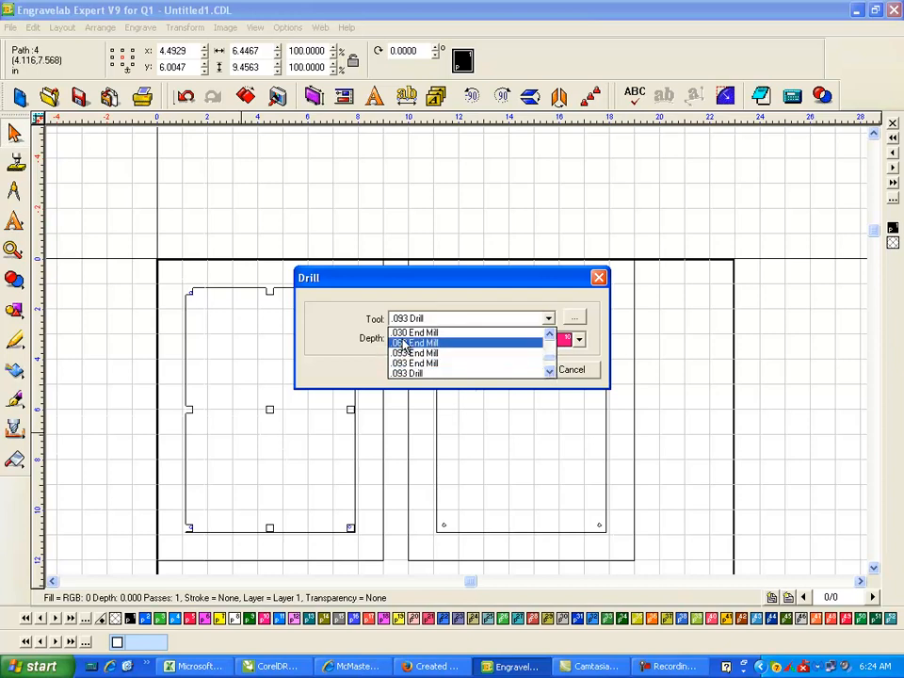
click(550, 373)
click(550, 373)
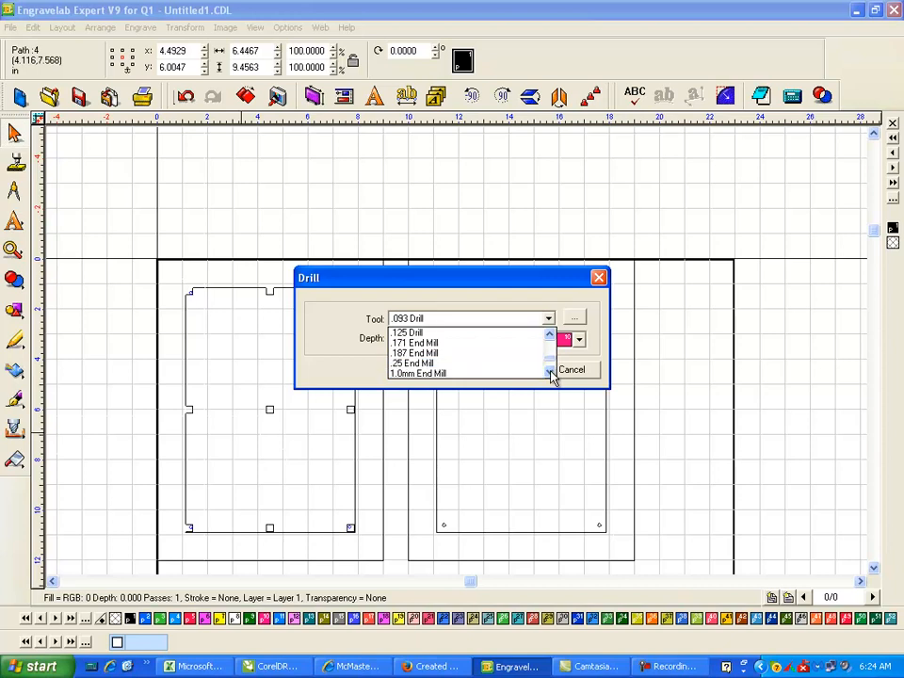
click(420, 363)
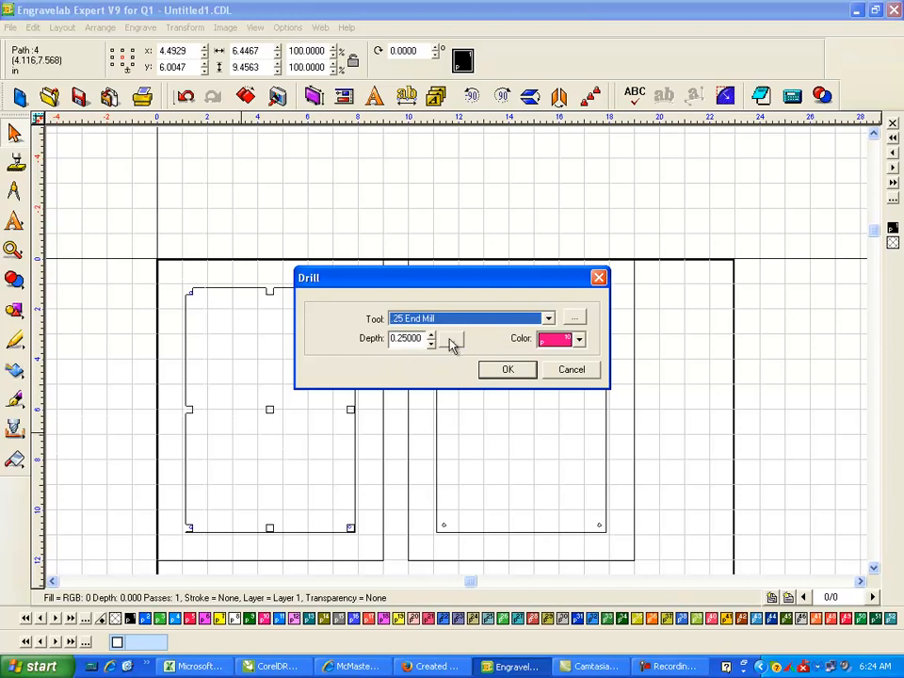
- Add a duplicate of the .25 End Mill to the tool library
click(575, 321)
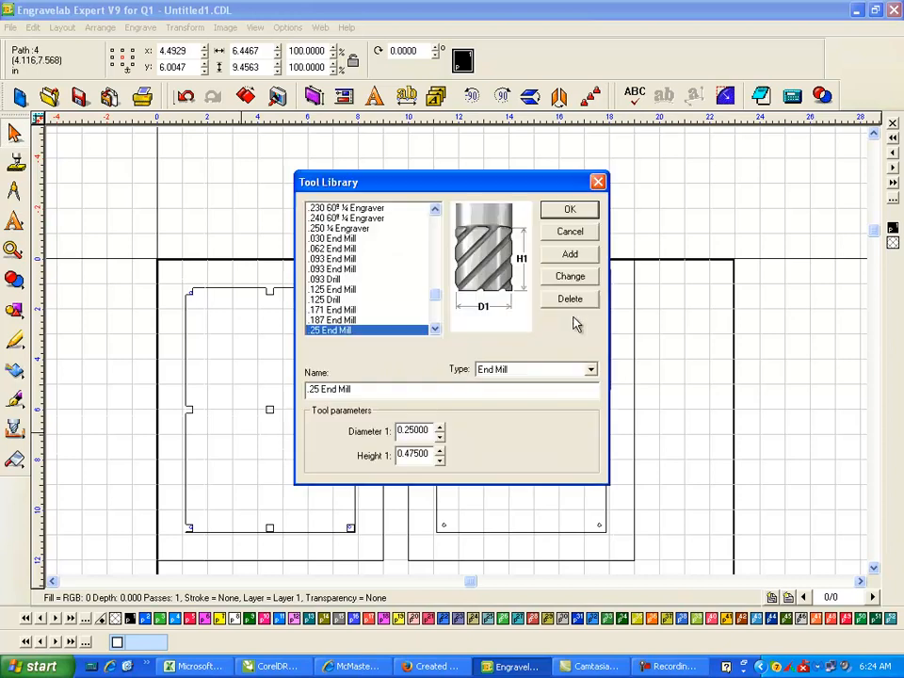
click(435, 330)
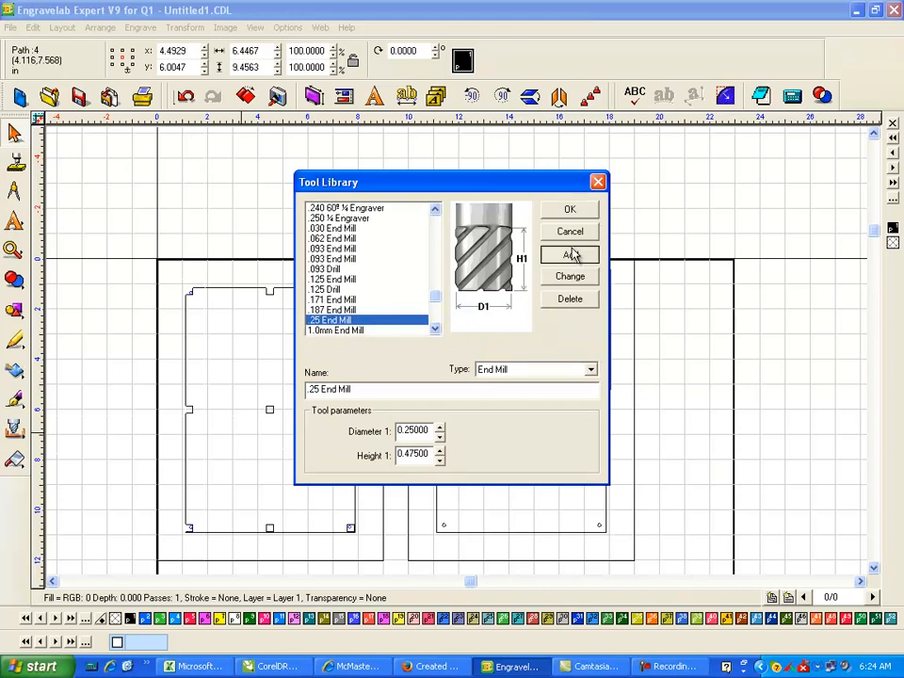
click(571, 255)
click(434, 329)
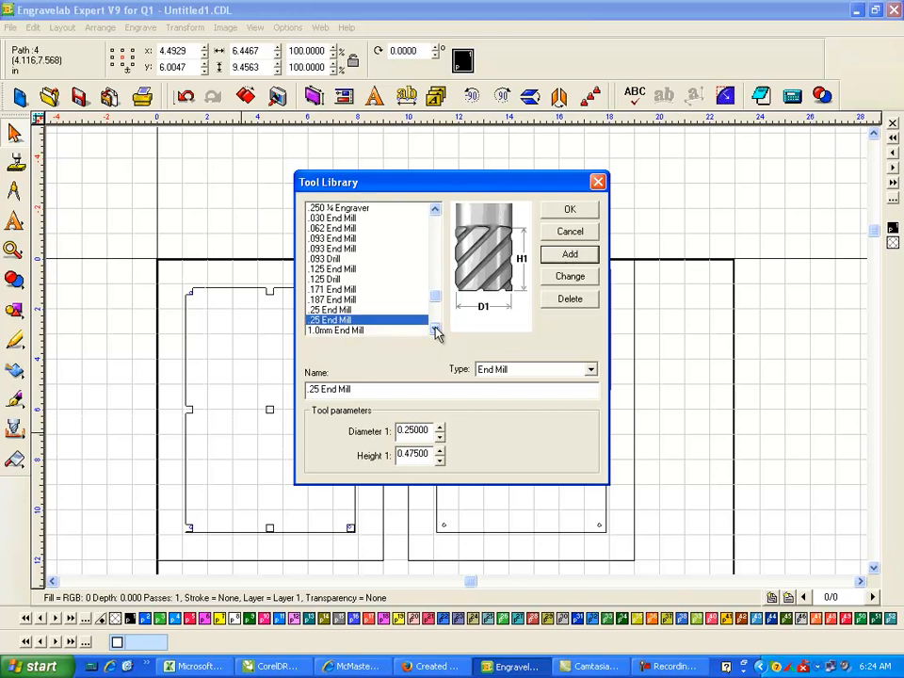
- Rename the duplicated end mill to .25 Drill, set its height to 0.750, and apply the change
click(345, 322)
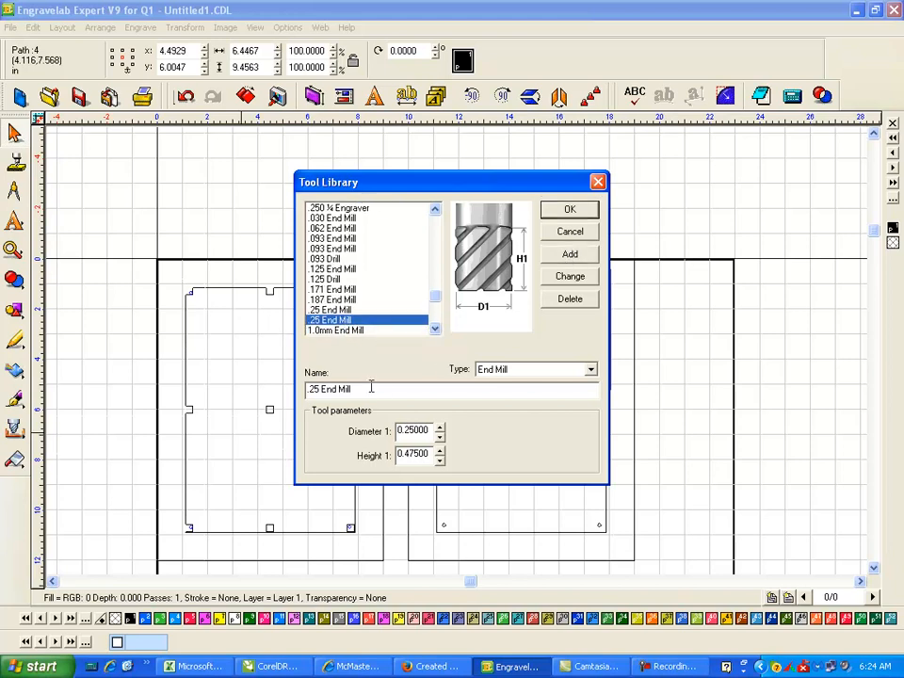
click(420, 380)
key(BackSpace)
key(BackSpace)
key(BackSpace)
key(BackSpace)
key(BackSpace)
key(BackSpace)
key(BackSpace)
key(BackSpace)
text(Drill)
click(418, 431)
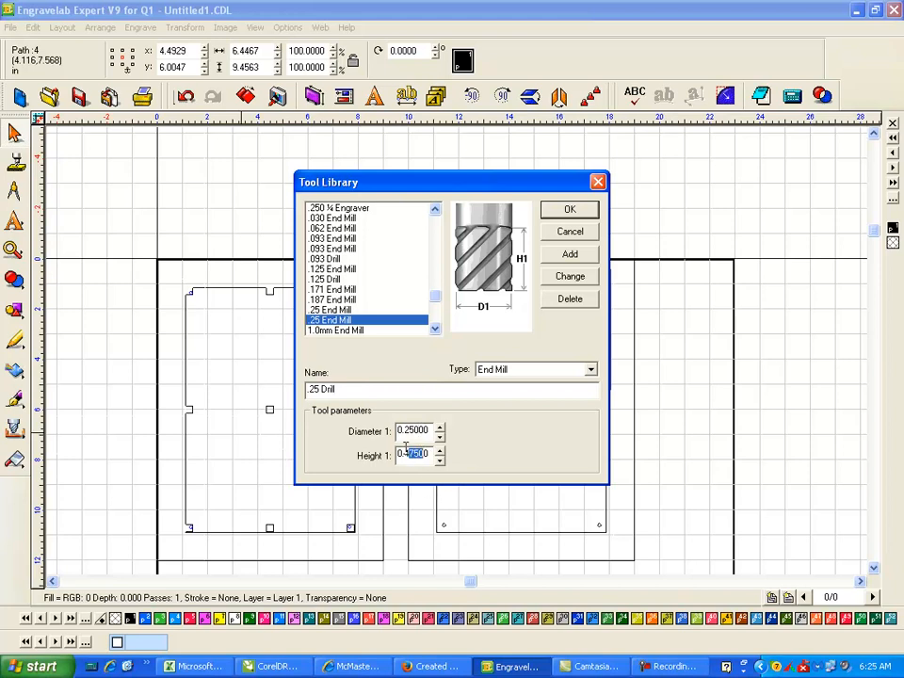
text(0)
key(BackSpace)
text(750)
click(569, 277)
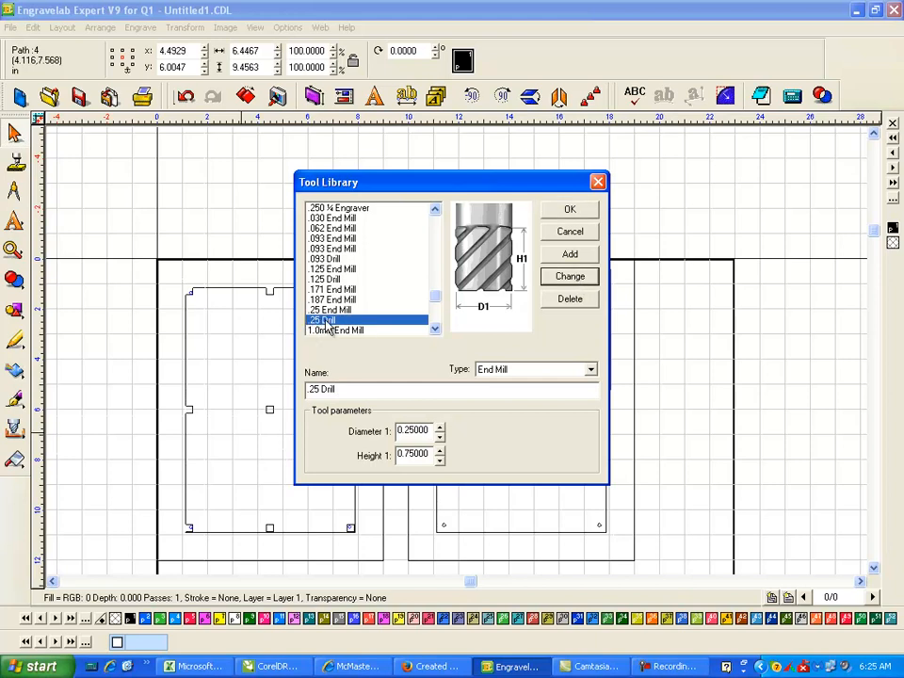
- Create the drill toolpath for the four corner holes with the .25 Drill, 0.25 in deep in a single pass
click(570, 210)
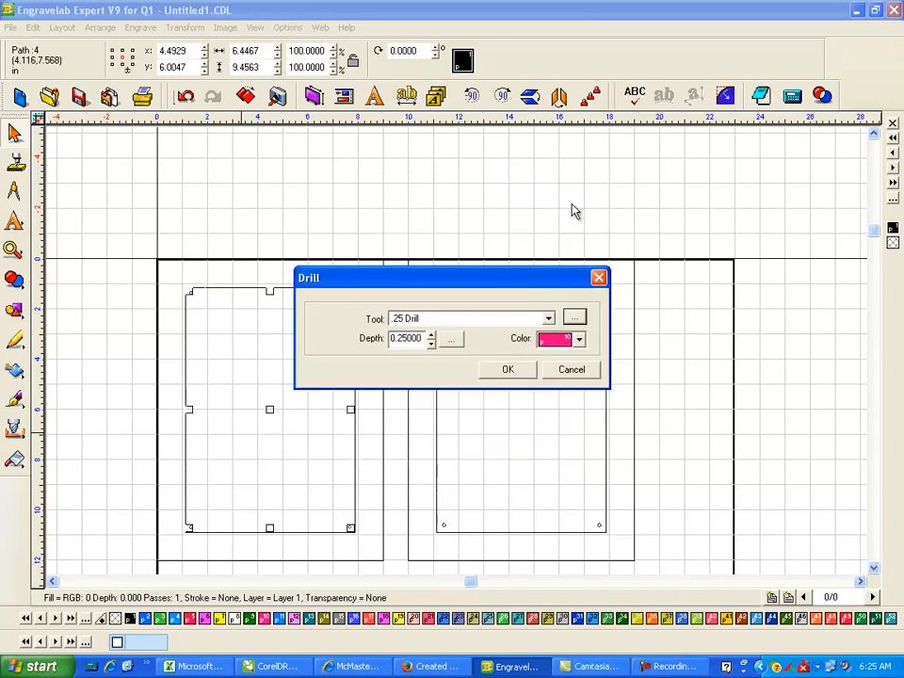
click(579, 340)
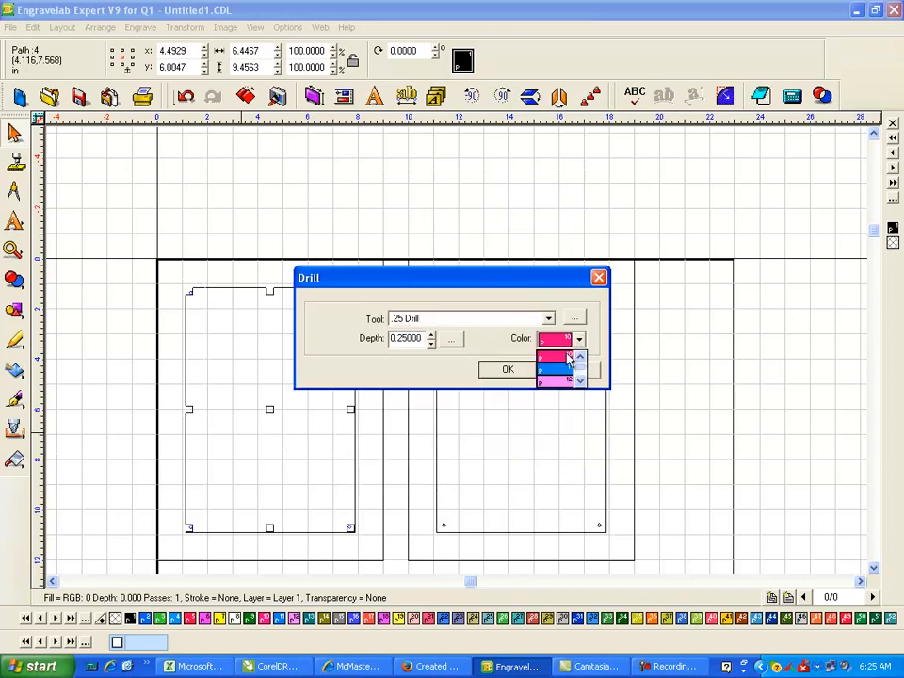
click(579, 341)
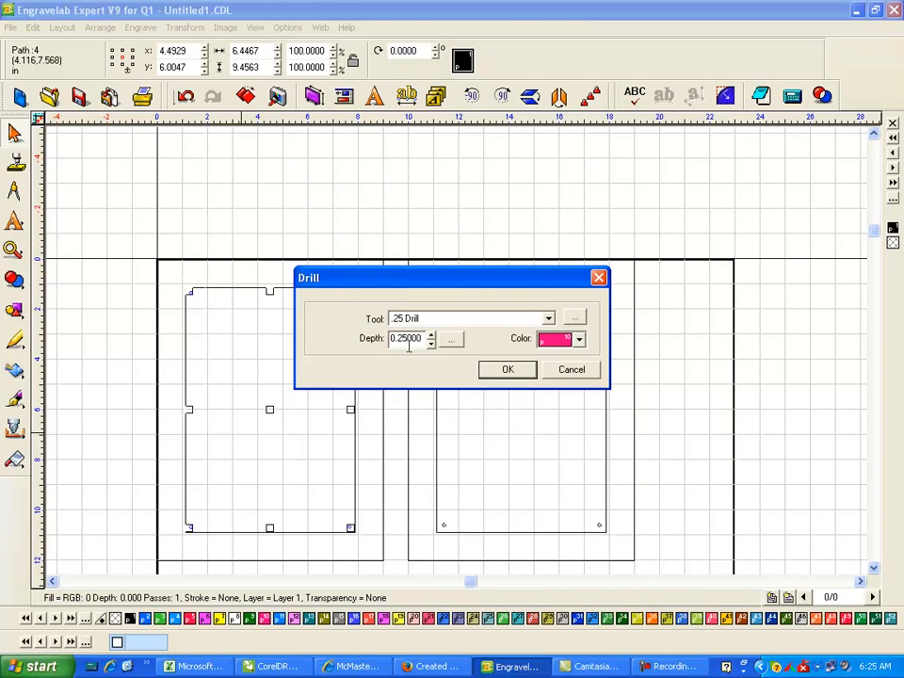
click(452, 338)
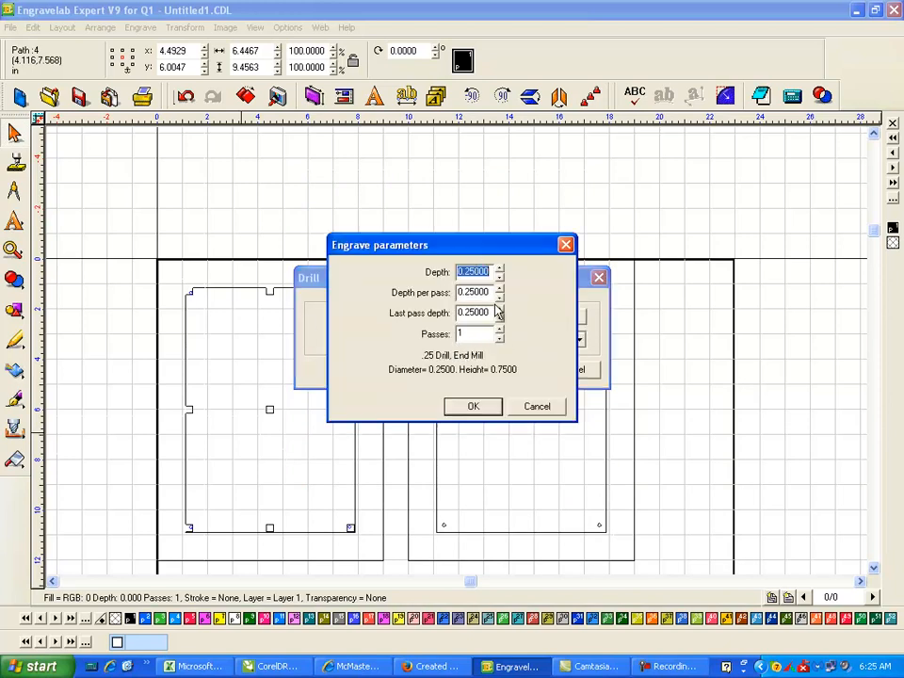
click(500, 330)
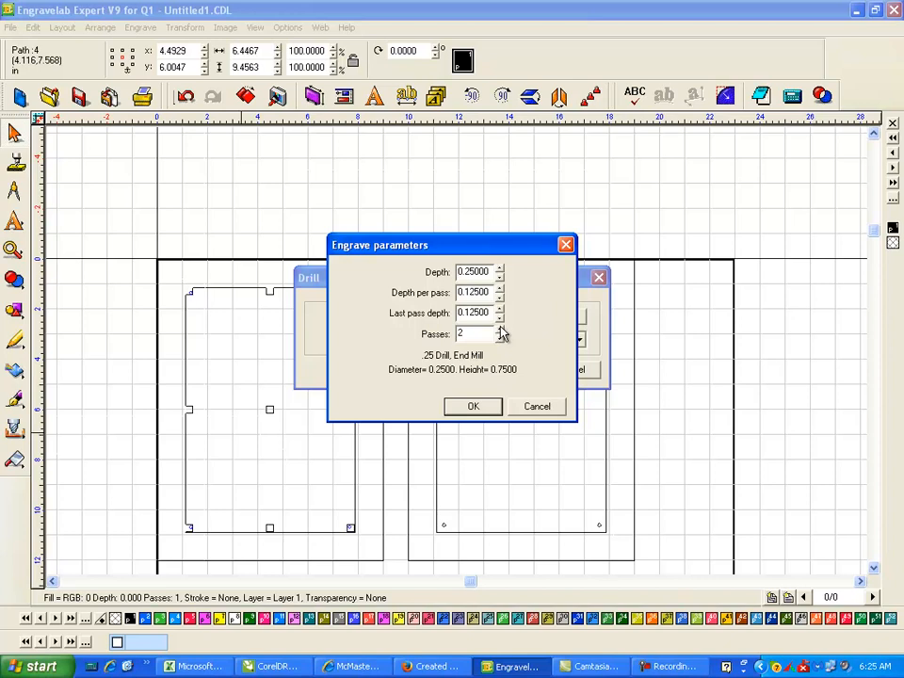
click(500, 338)
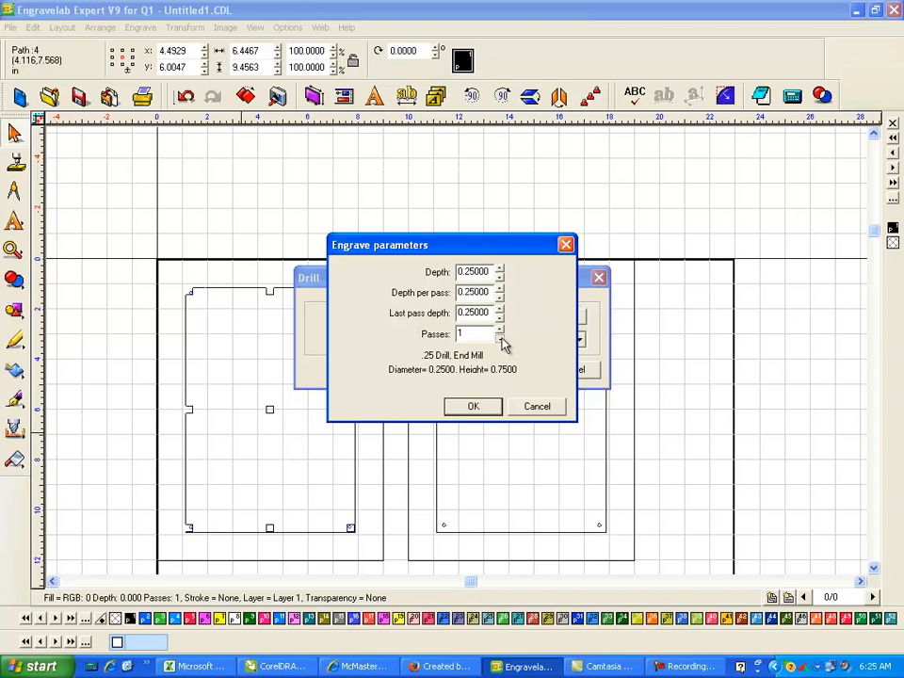
click(473, 407)
click(506, 369)
- Delete the second board together with its plate rectangle and four undrilled holes
click(305, 184)
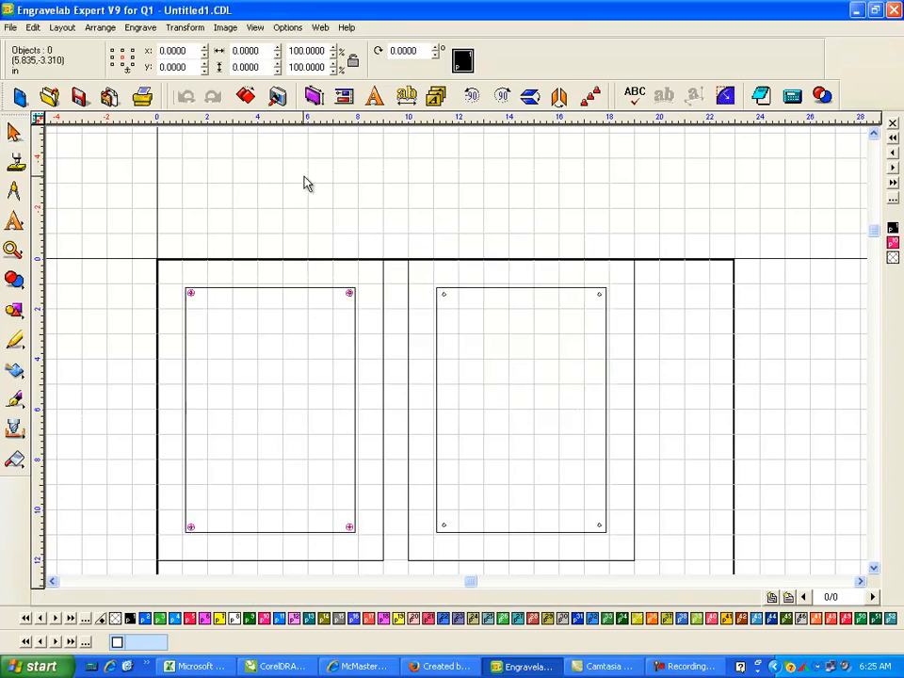
click(191, 292)
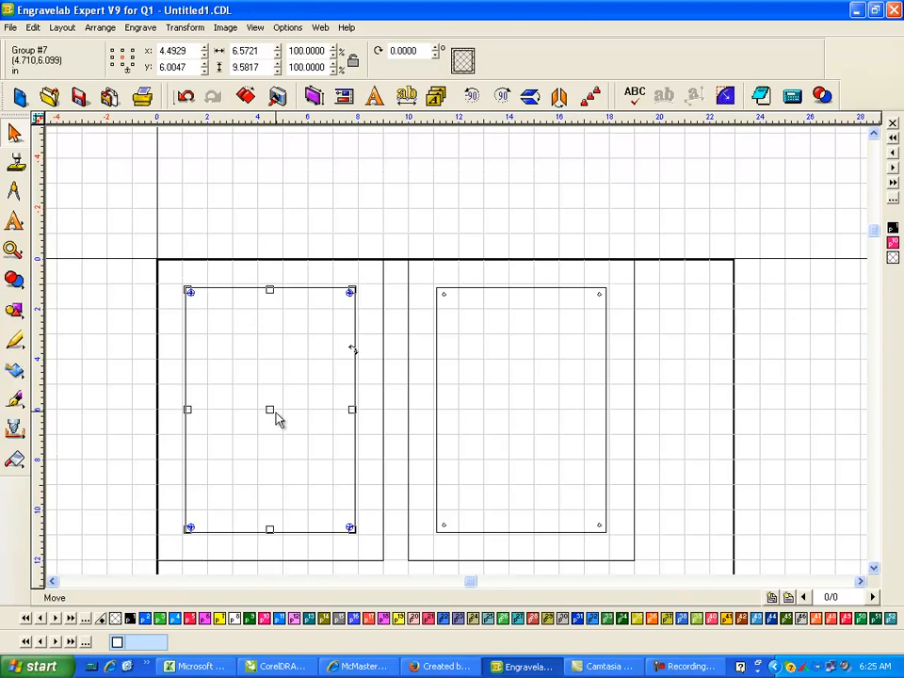
drag(395, 233, 681, 587)
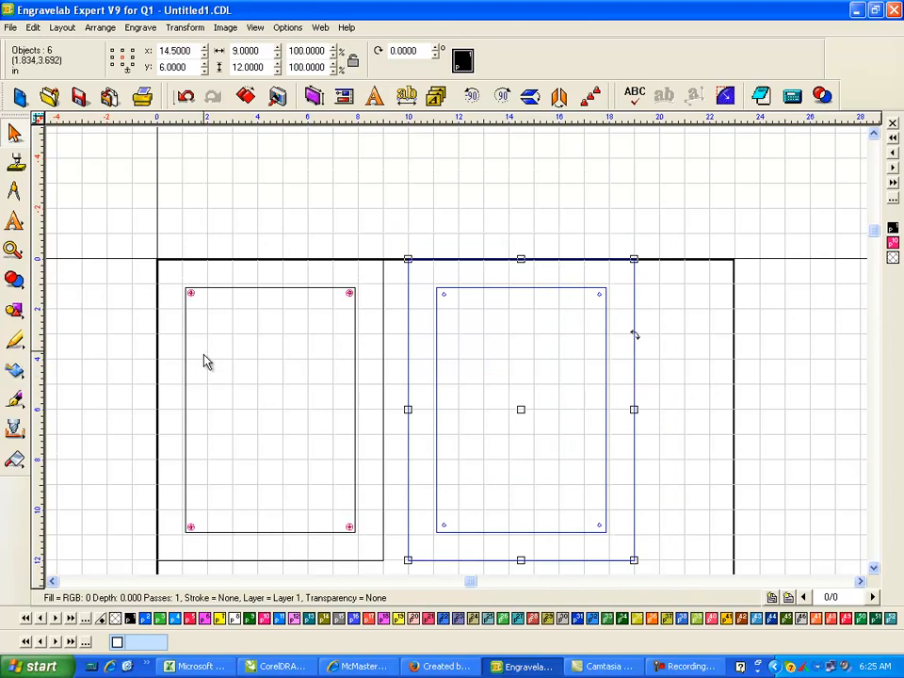
key(Delete)
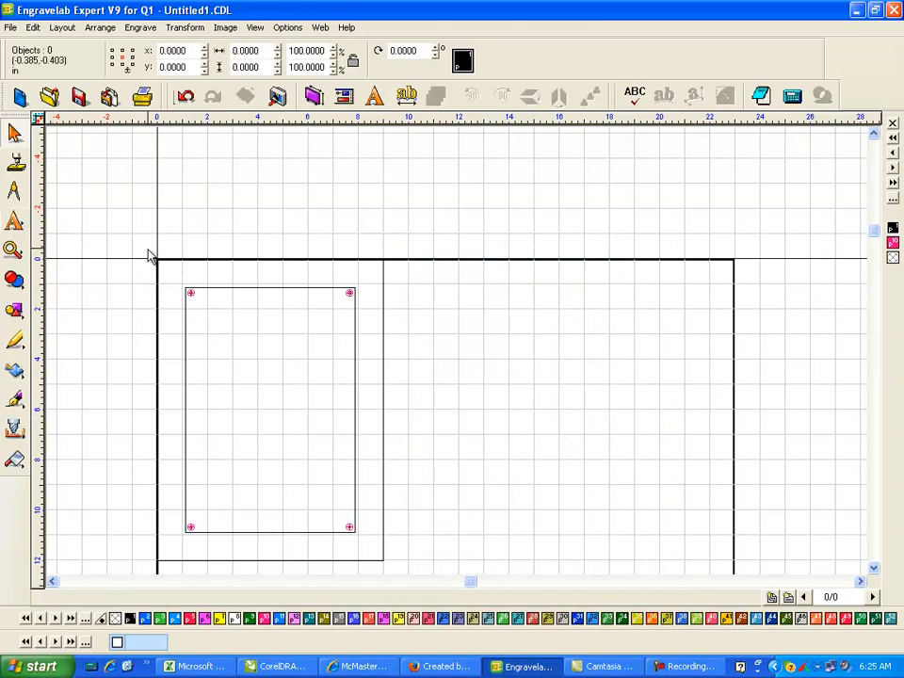
- Array the remaining board, plate and drilled holes in a grid of two columns with 9 in horizontal spacing
click(873, 568)
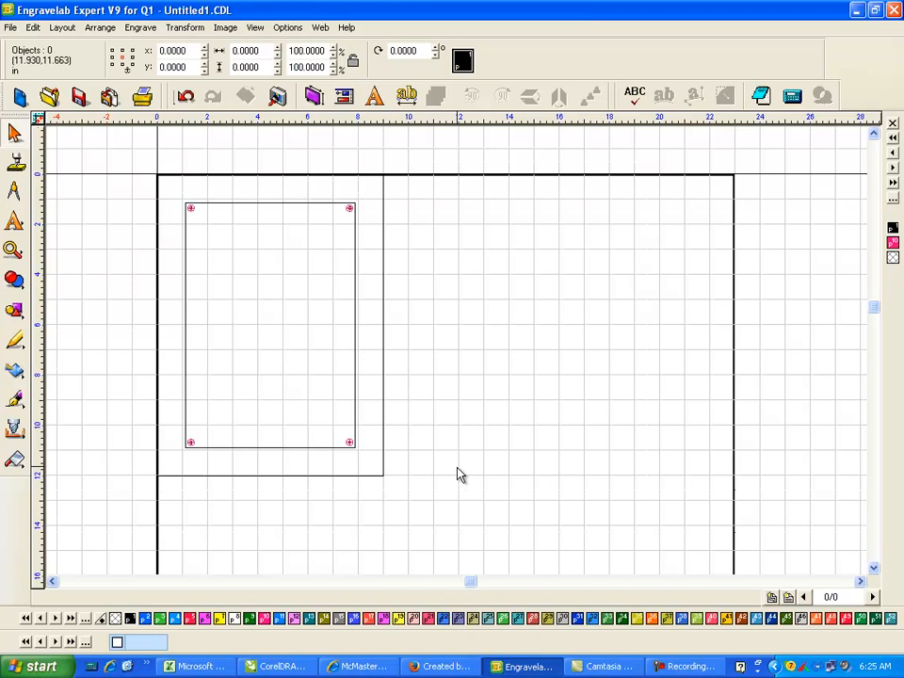
drag(139, 158, 524, 559)
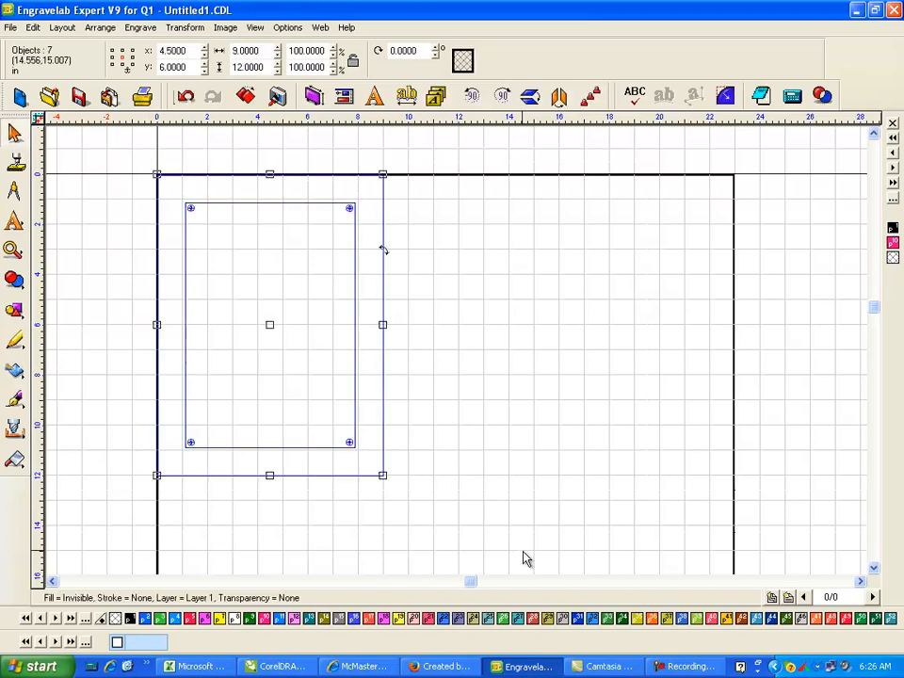
click(590, 97)
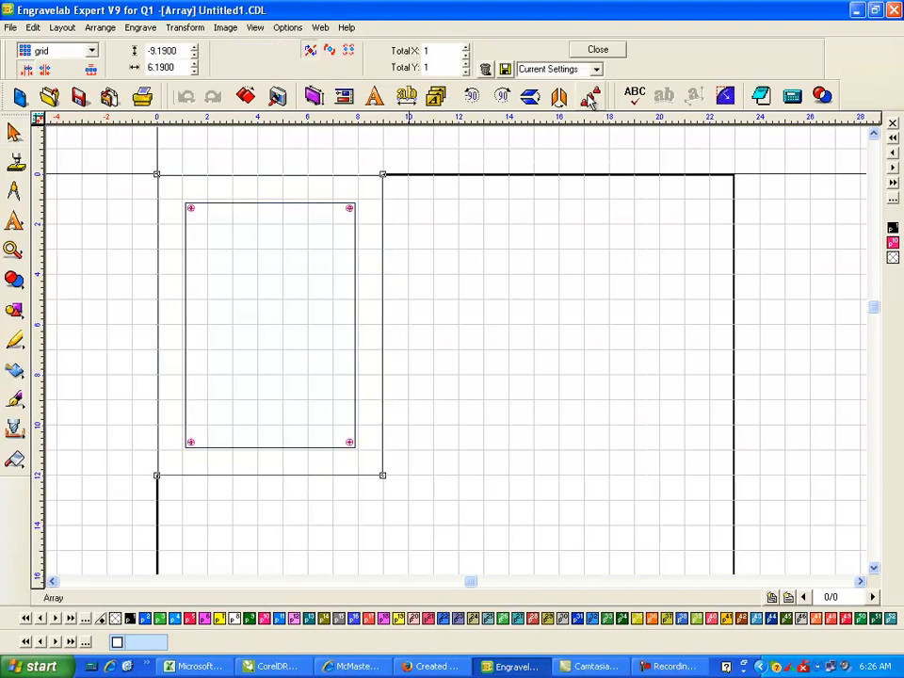
click(149, 67)
double_click(162, 68)
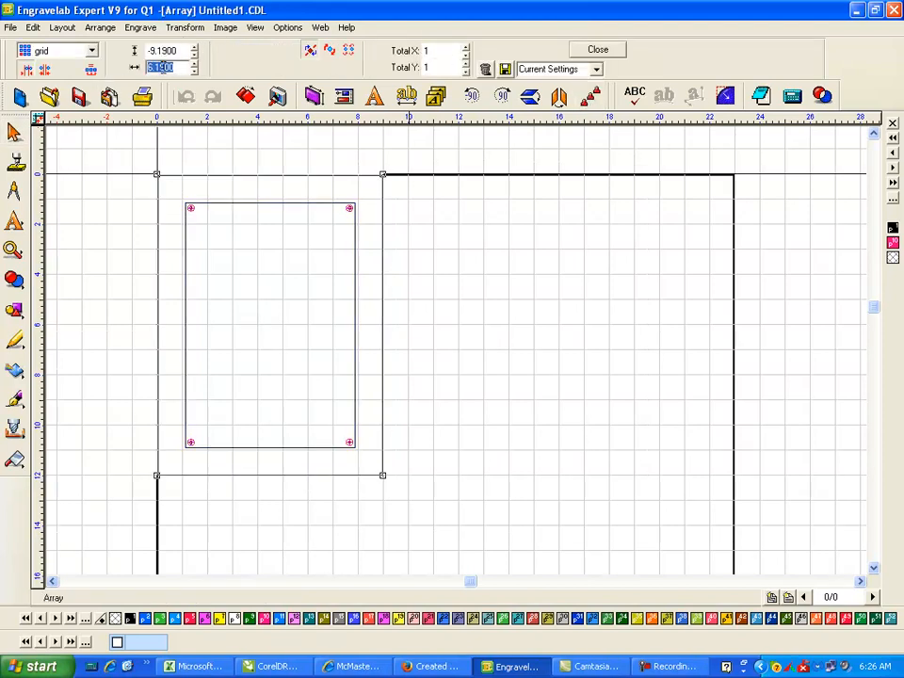
text(9)
click(466, 49)
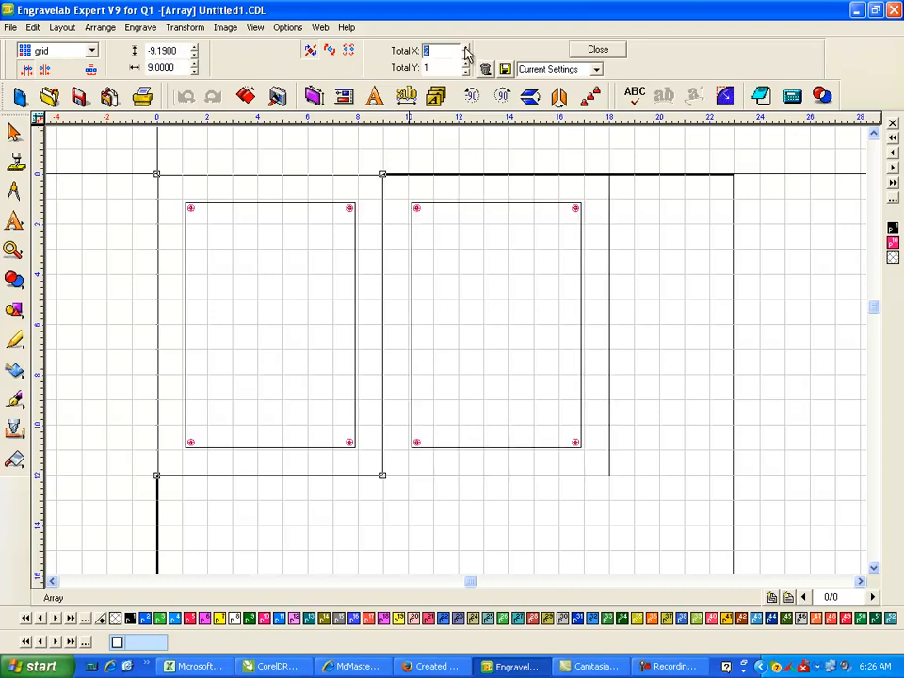
- Try a horizontal array spacing of 8.4 in, and return it to 9 in
click(194, 71)
click(194, 72)
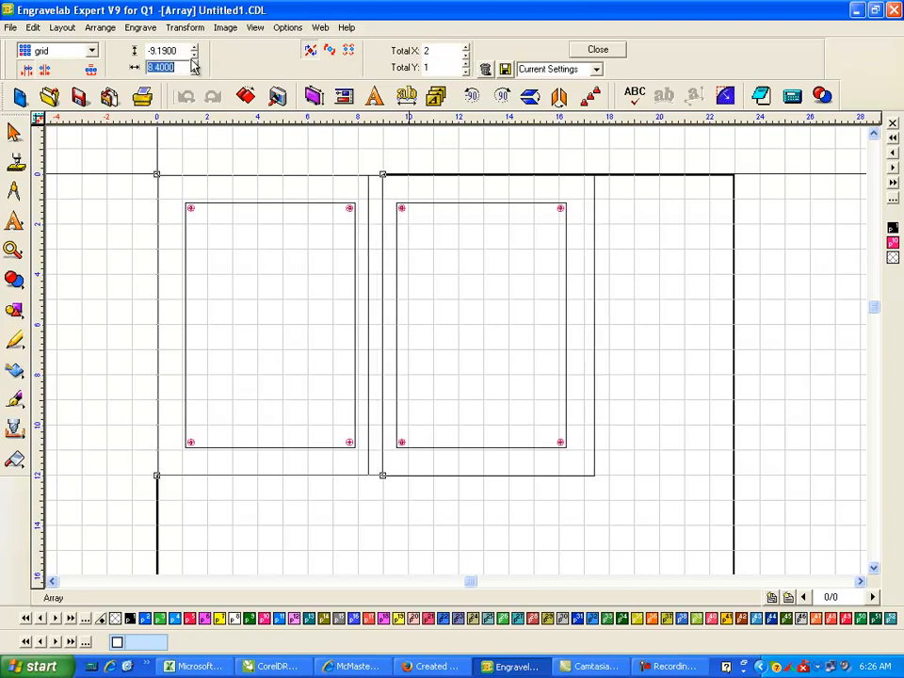
click(194, 63)
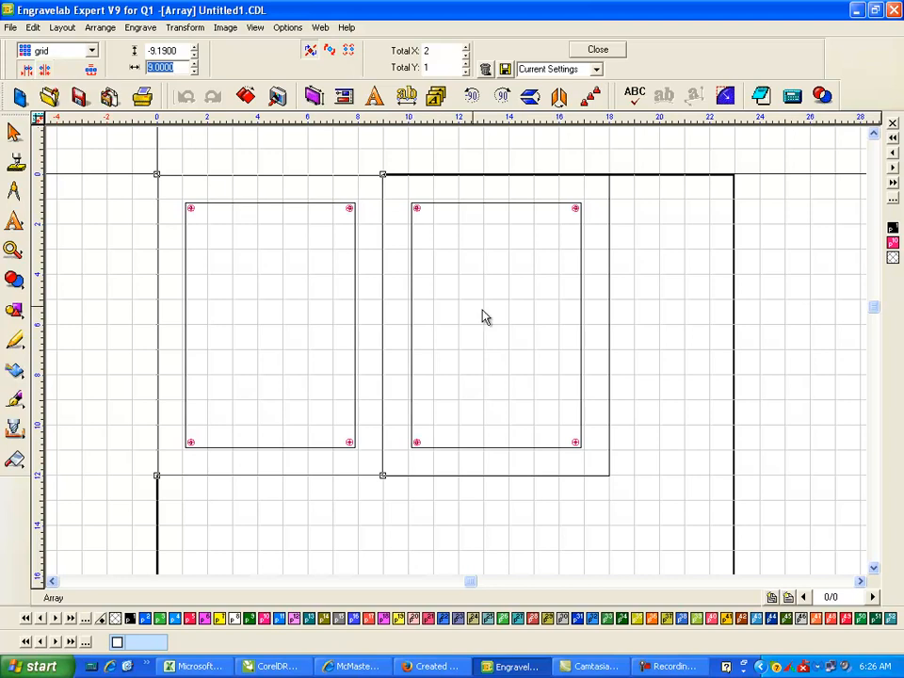
click(561, 142)
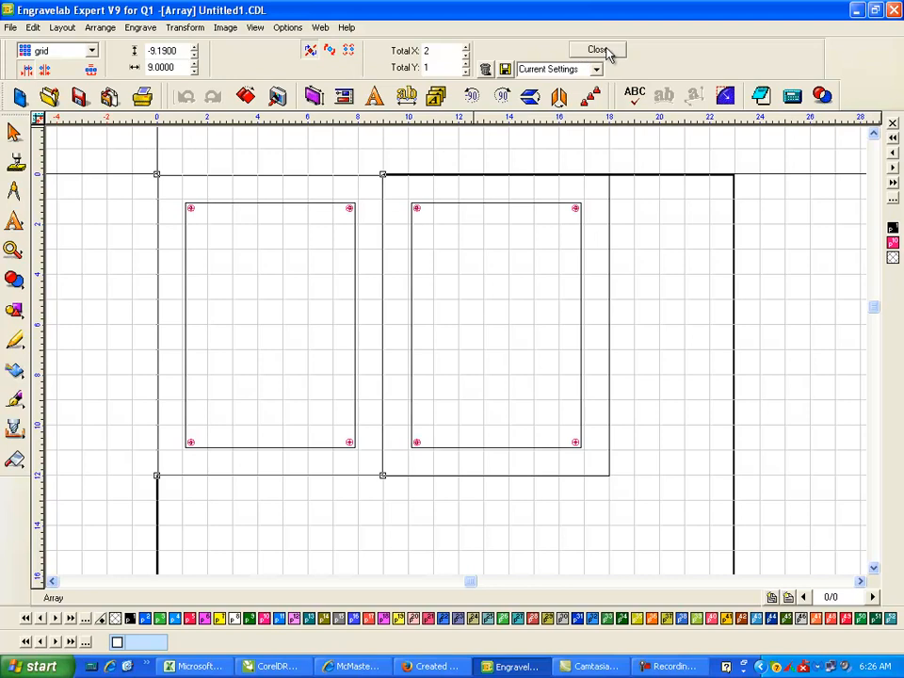
- Check the free sheet area below the two boards, then finish the array and clear the selection
click(874, 570)
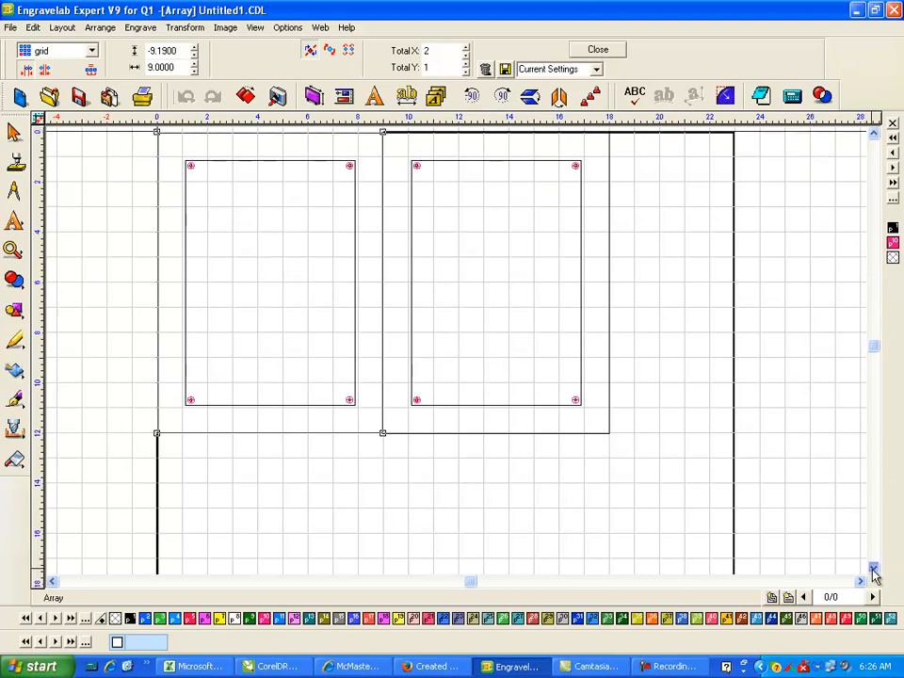
click(874, 570)
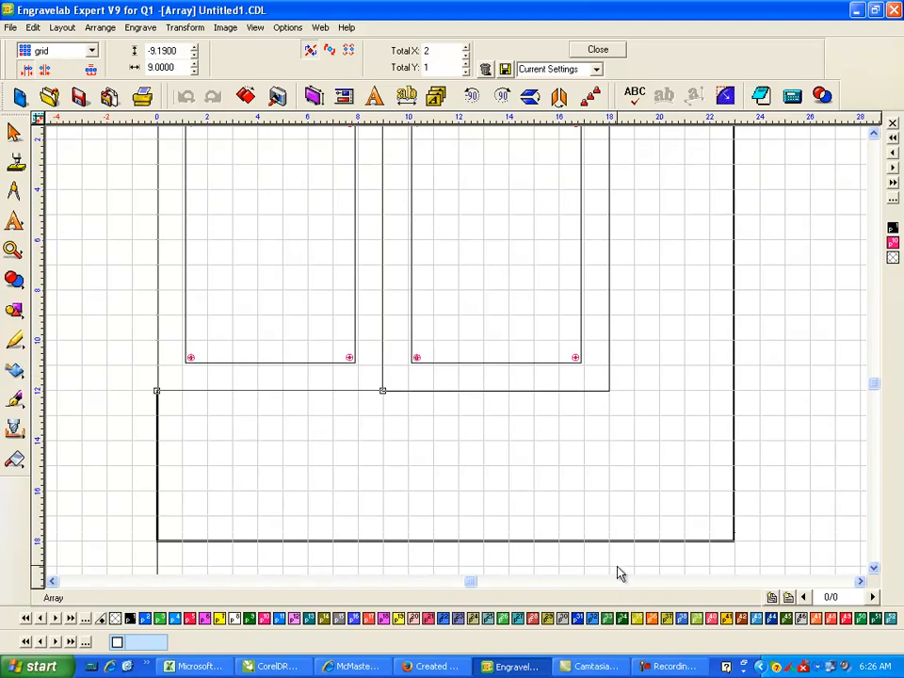
click(873, 134)
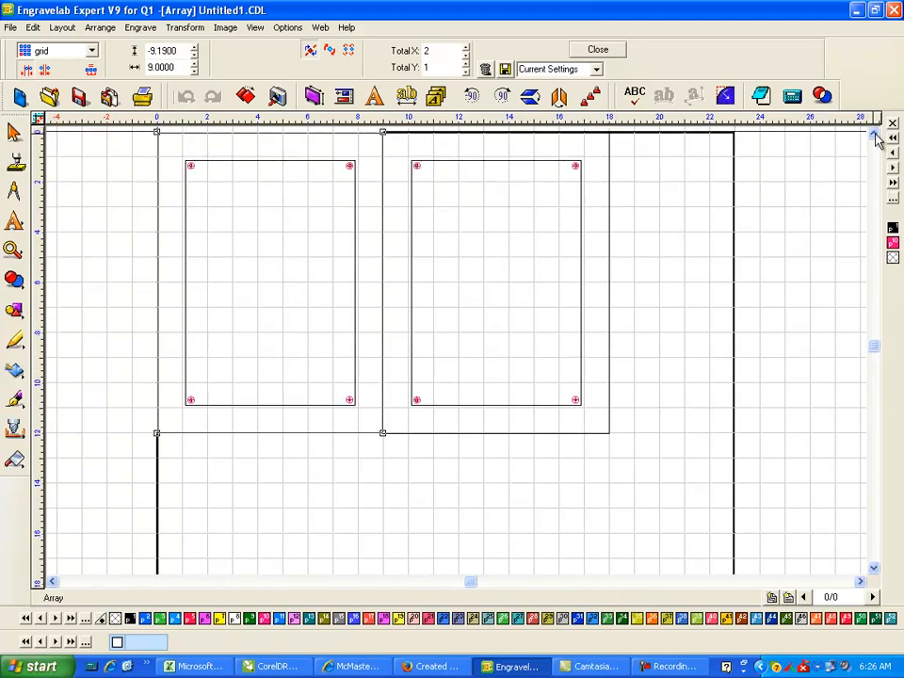
click(597, 50)
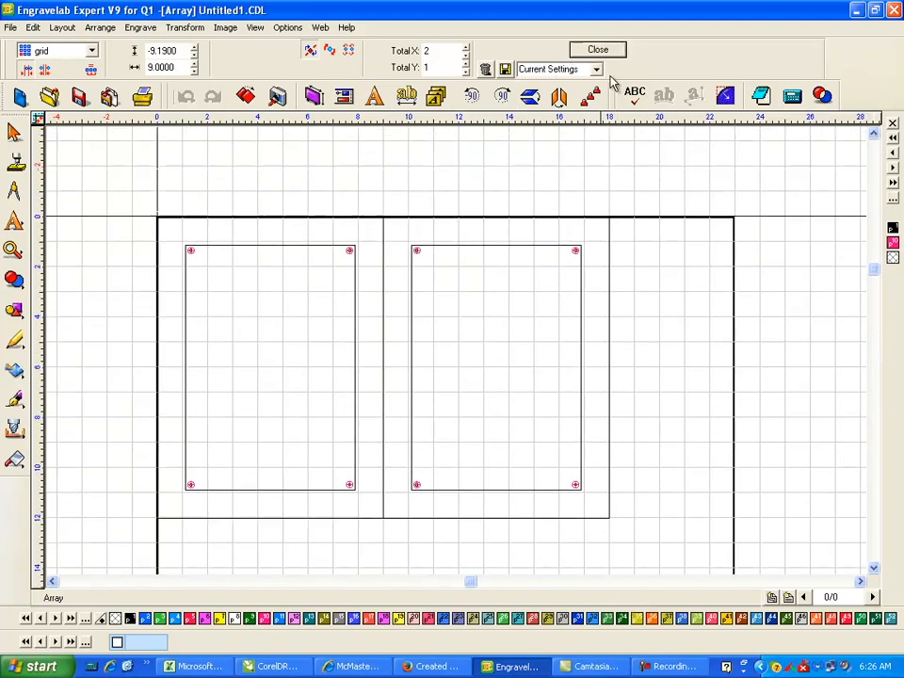
click(662, 171)
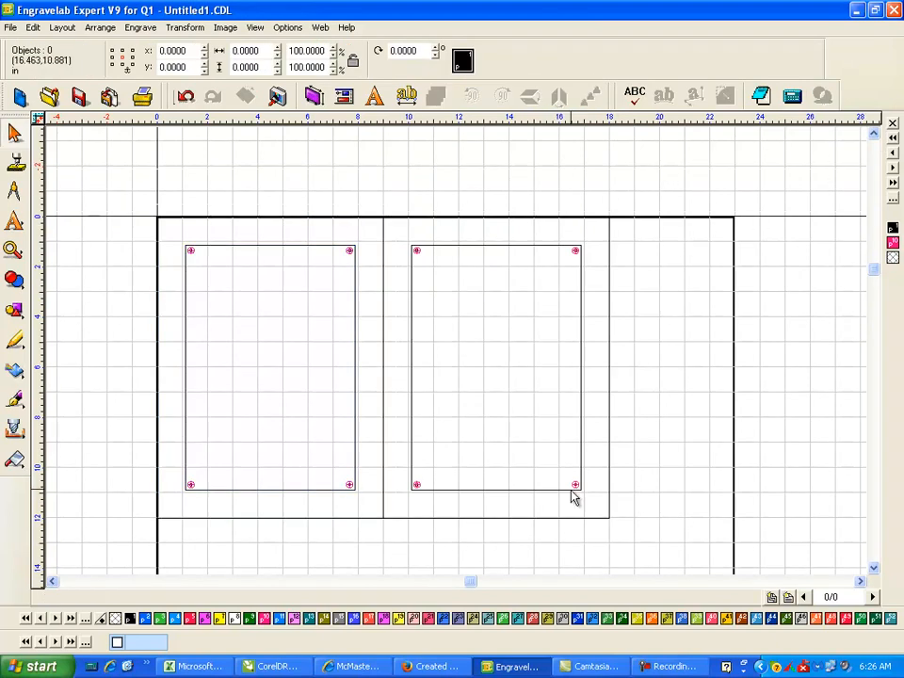
- Inspect the drill toolpath on the first plate's upper-left corner hole up close, and clear the selection
click(13, 249)
click(58, 256)
drag(179, 228, 240, 281)
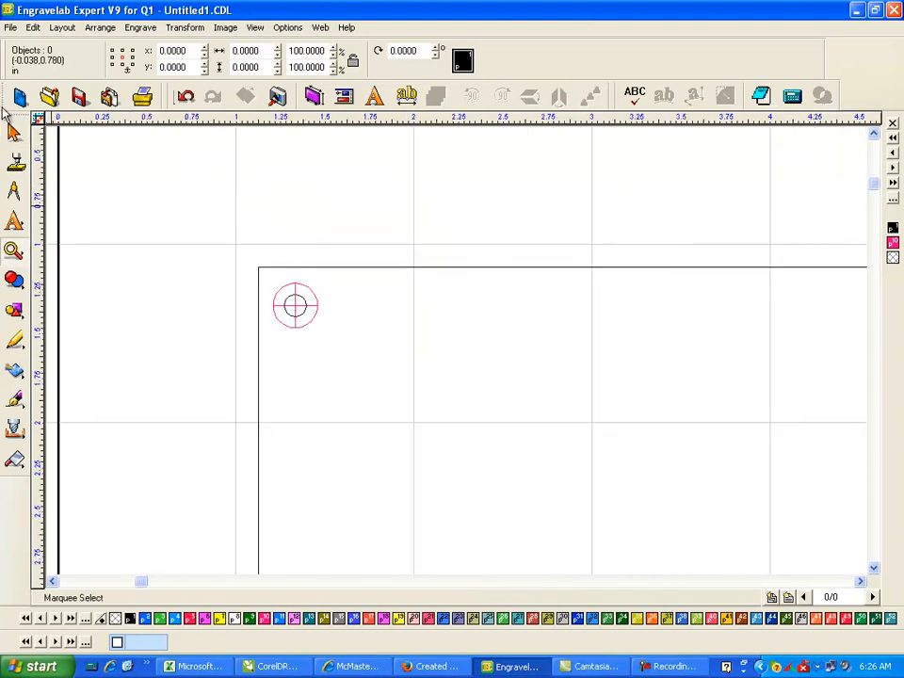
click(15, 133)
click(306, 288)
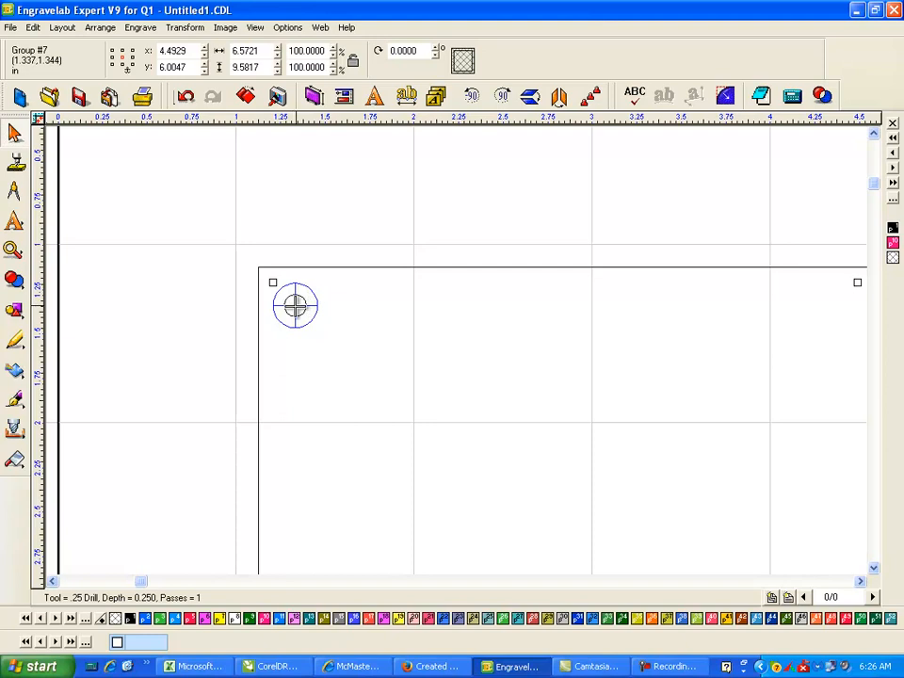
scroll(304, 302, down, 3)
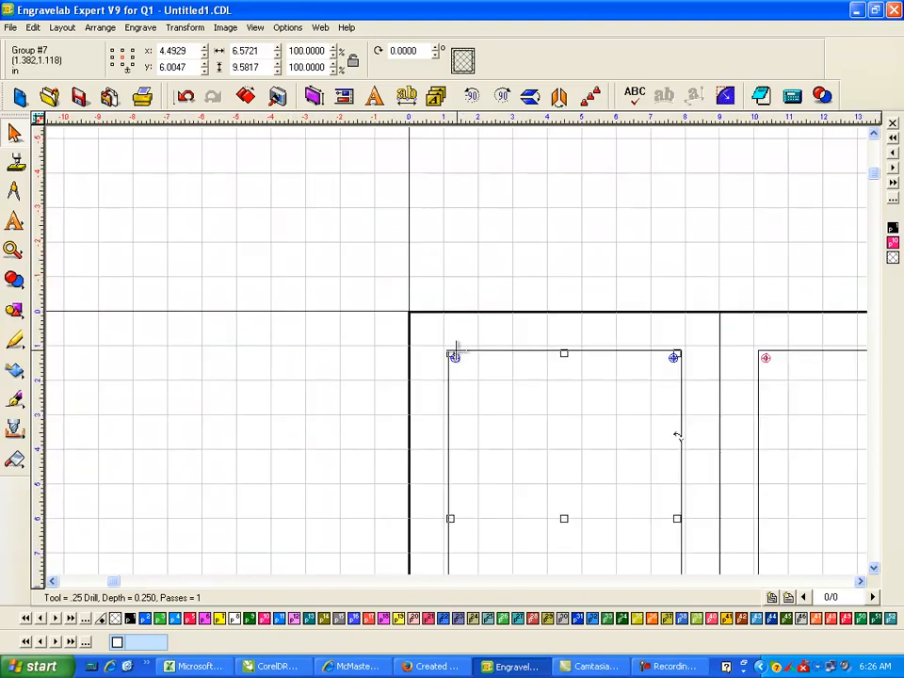
scroll(456, 347, down, 3)
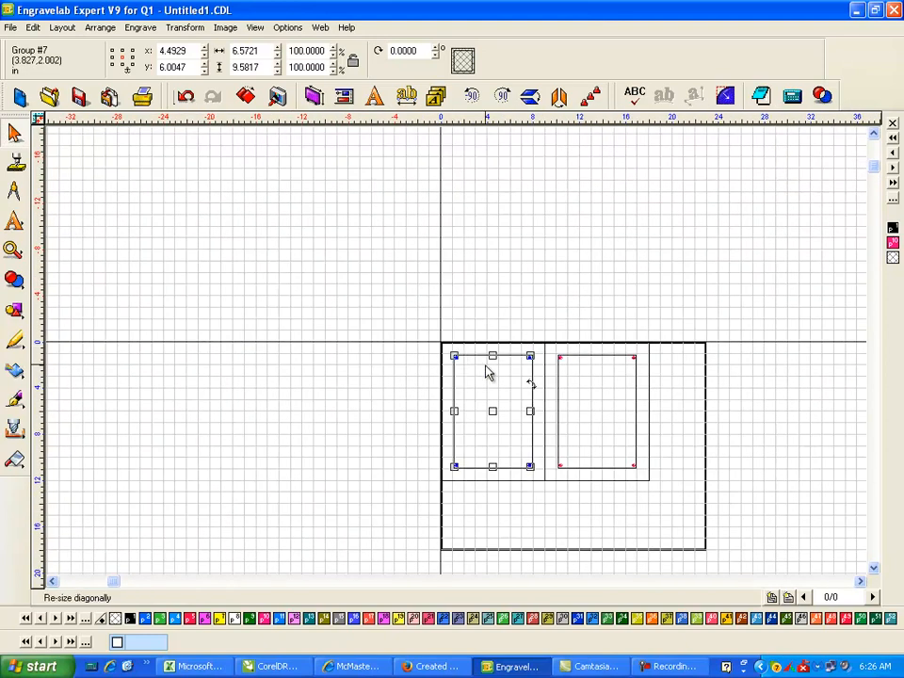
click(581, 290)
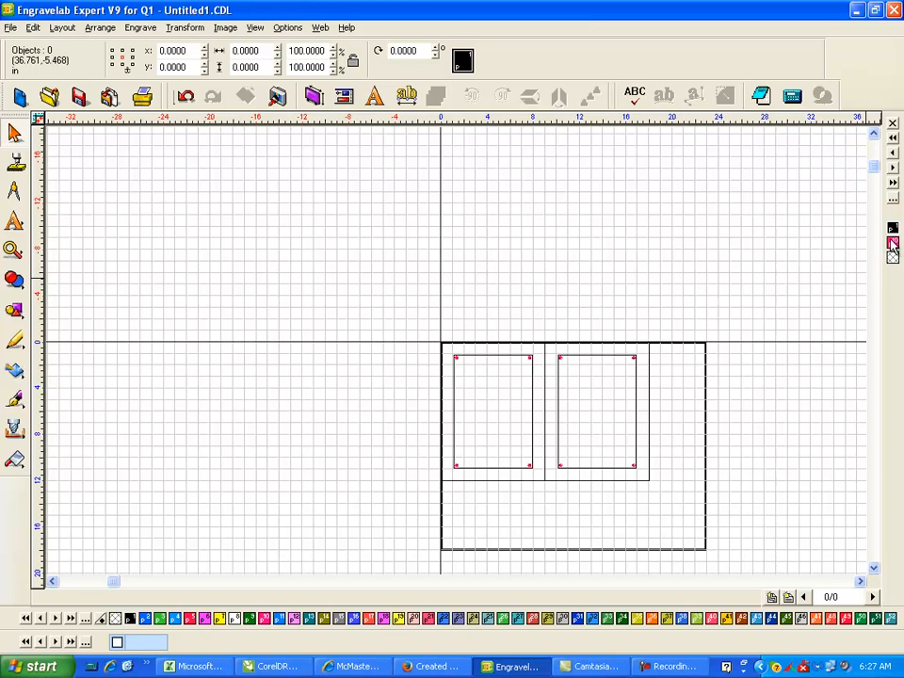
- Select the drill toolpaths of both boards, examine their placement on the full sheet in the engraving output preview, and close it
drag(373, 270, 751, 527)
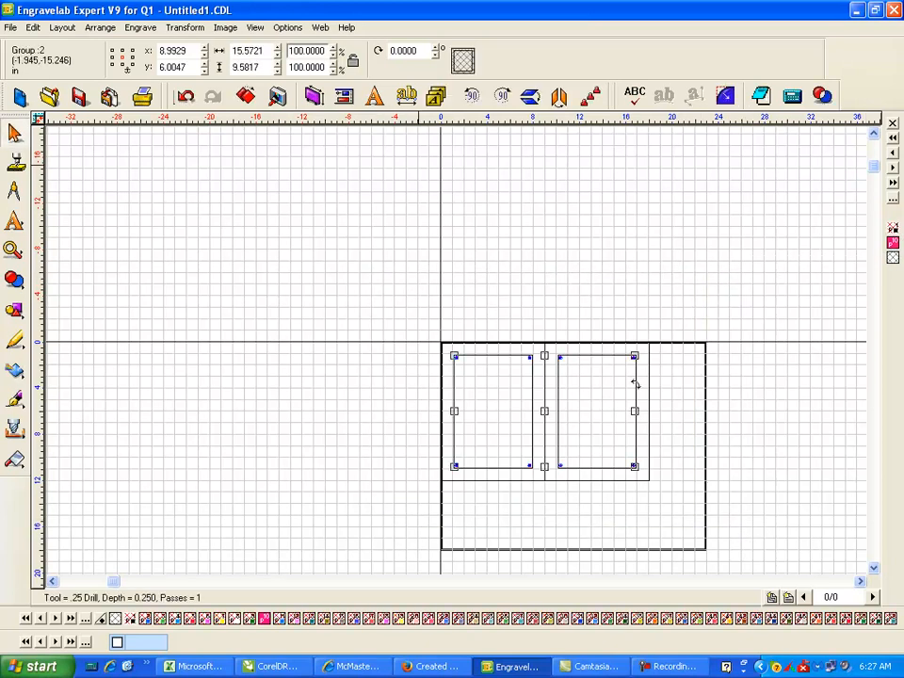
click(140, 27)
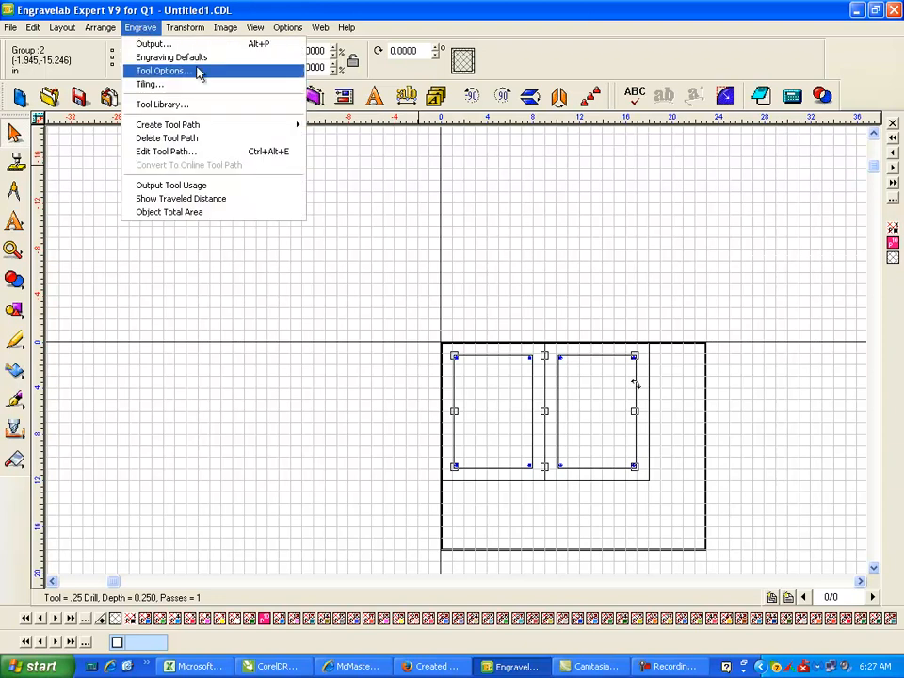
click(151, 45)
drag(208, 139, 249, 29)
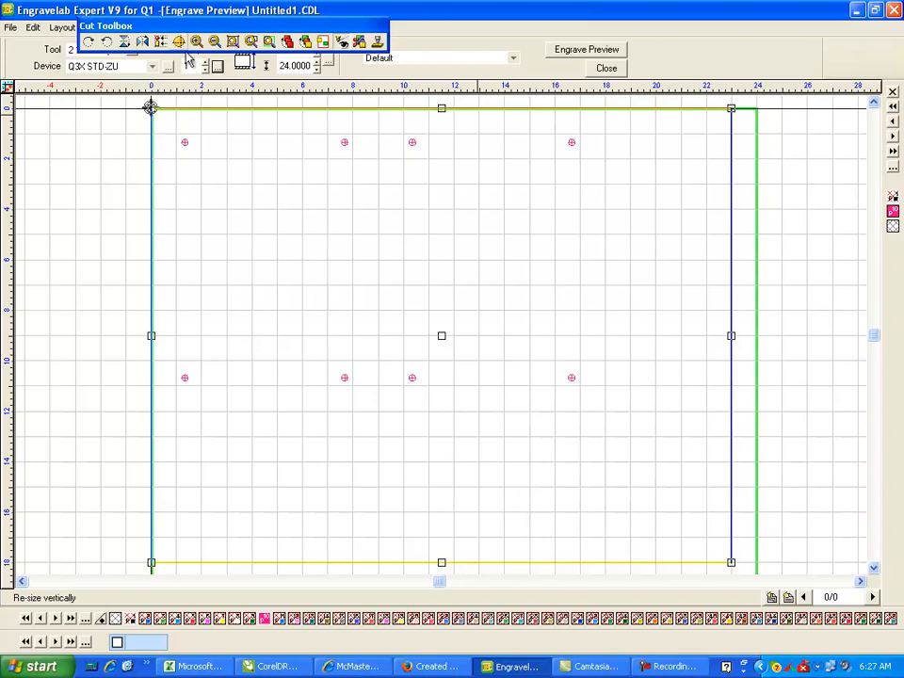
click(268, 42)
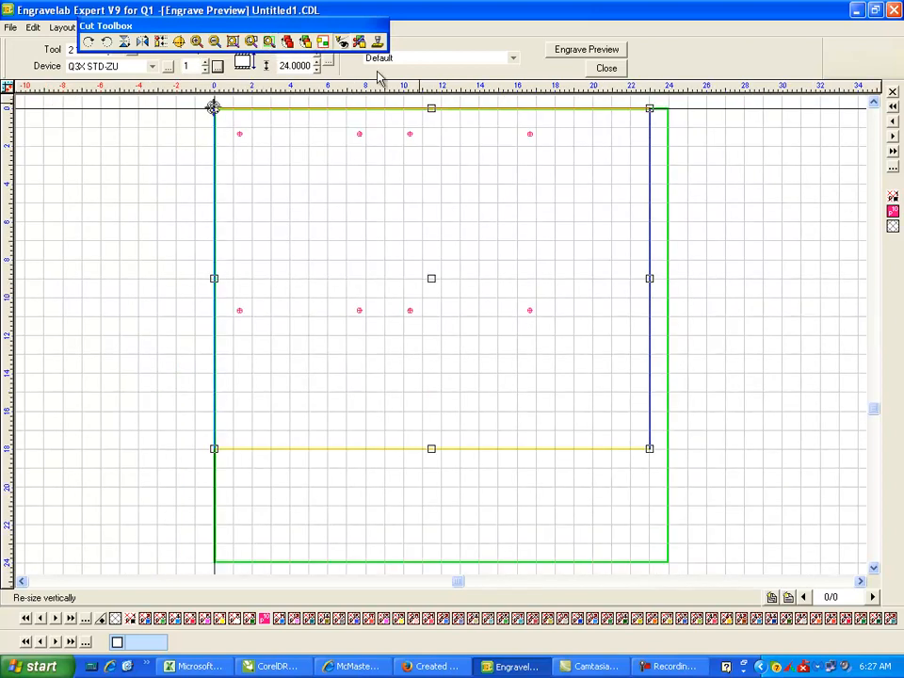
drag(309, 33, 359, 5)
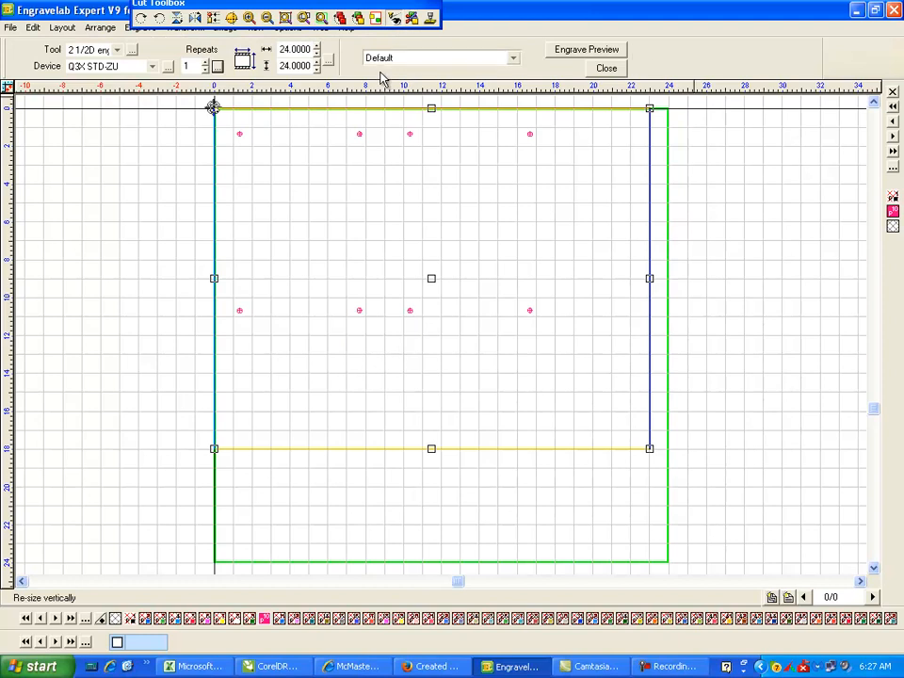
click(607, 69)
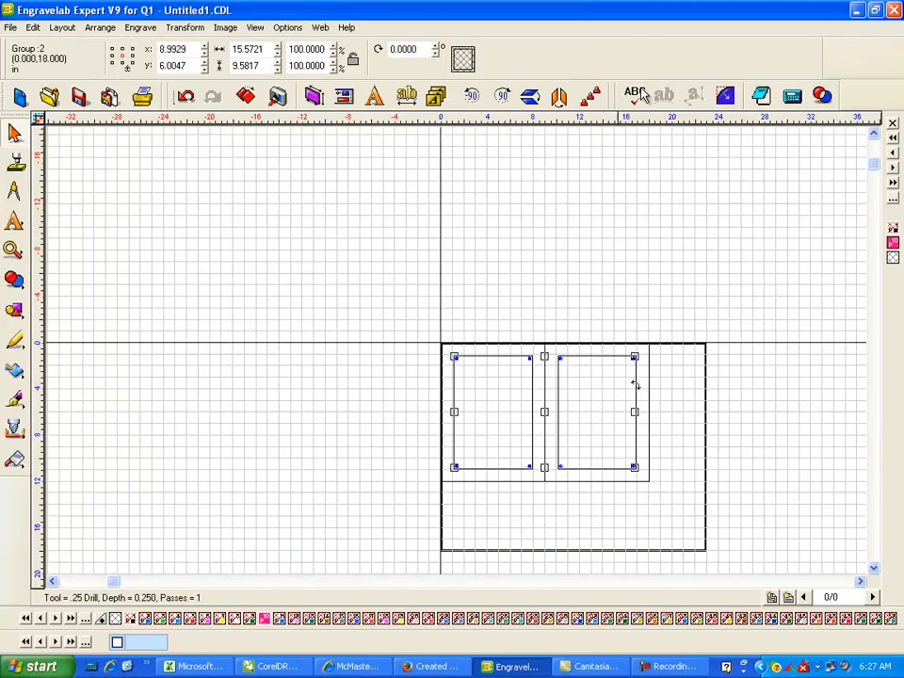